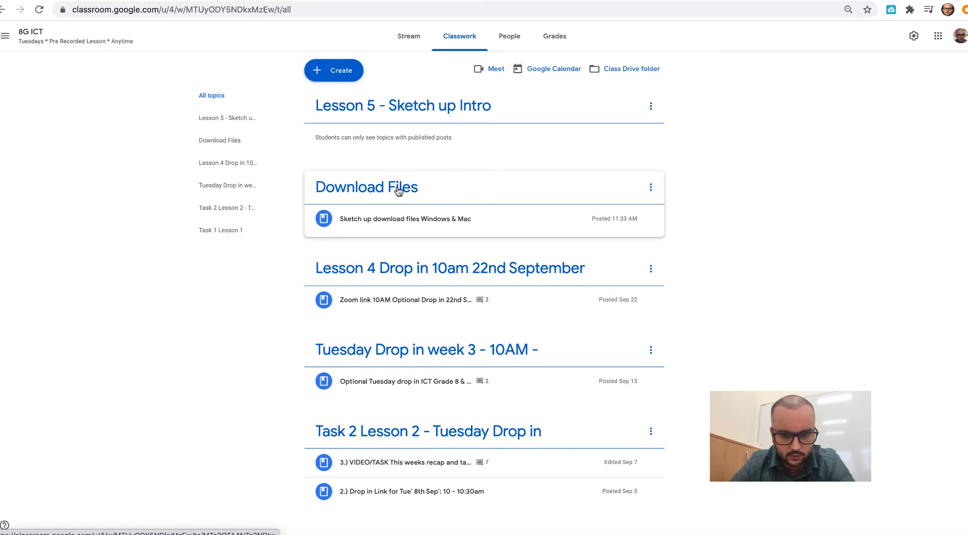
Step: Expand the "Sketch up download files Windows & Mac" material under the Download Files topic
{"action": "left_click", "coordinate": [405, 221]}
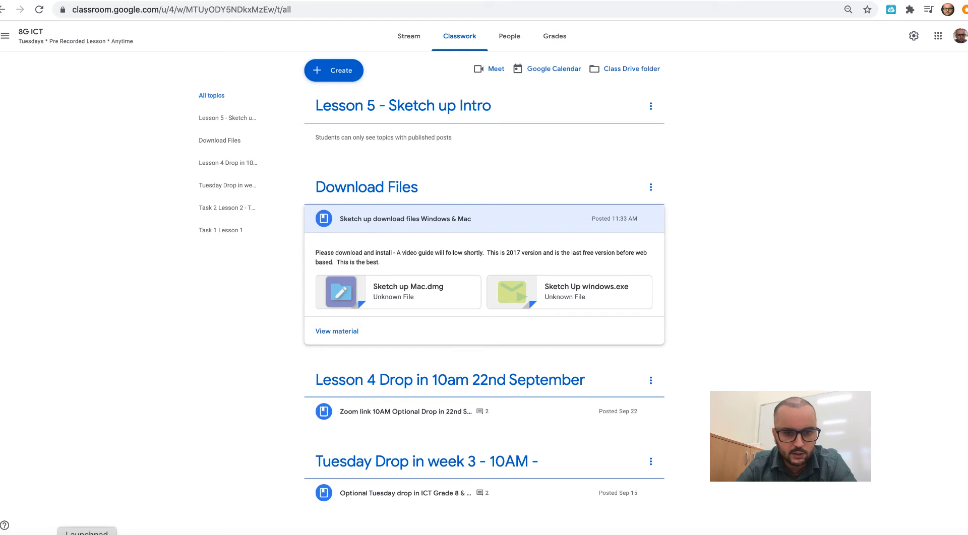
Step: Switch to SketchUp by launching it from the Mac's installed apps, allow it to open, and start a new model from the welcome window
{"action": "left_click", "coordinate": [87, 533]}
{"action": "scroll", "coordinate": [287, 477], "scroll_direction": "right", "scroll_amount": 2}
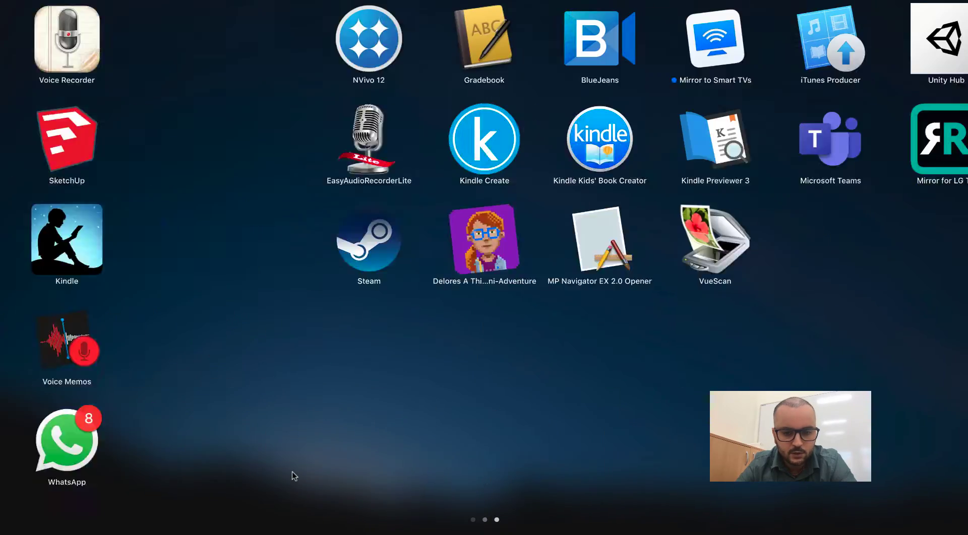
{"action": "scroll", "coordinate": [295, 476], "scroll_direction": "left", "scroll_amount": 2}
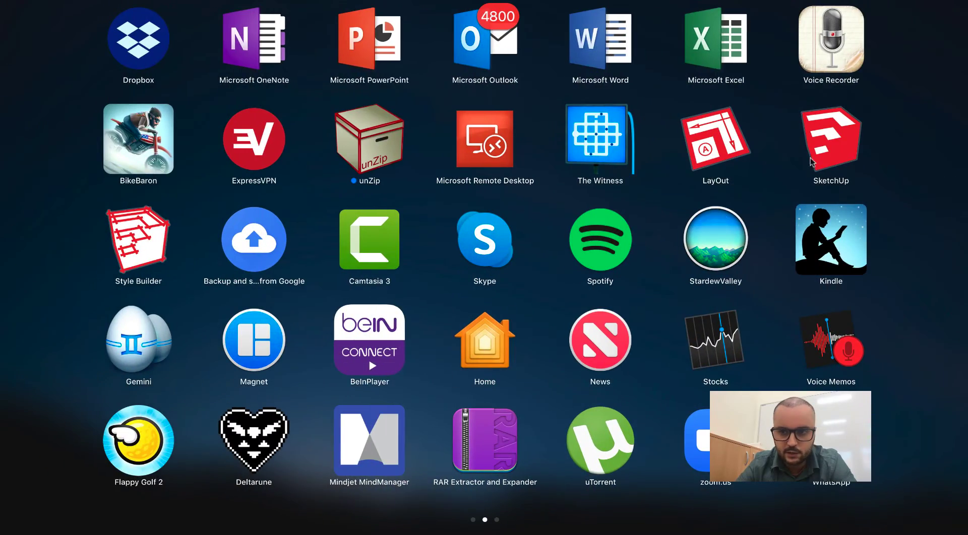
{"action": "left_click", "coordinate": [825, 152]}
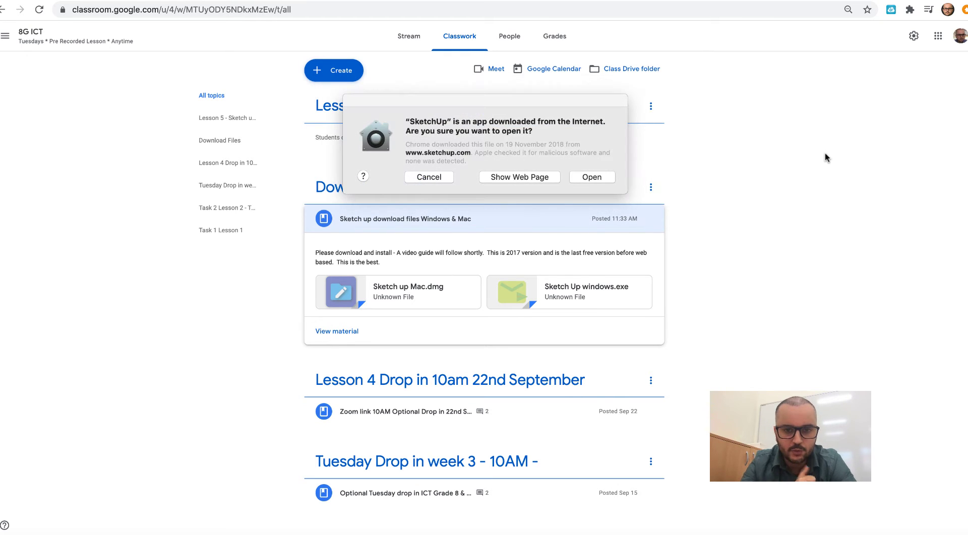
{"action": "left_click", "coordinate": [604, 179]}
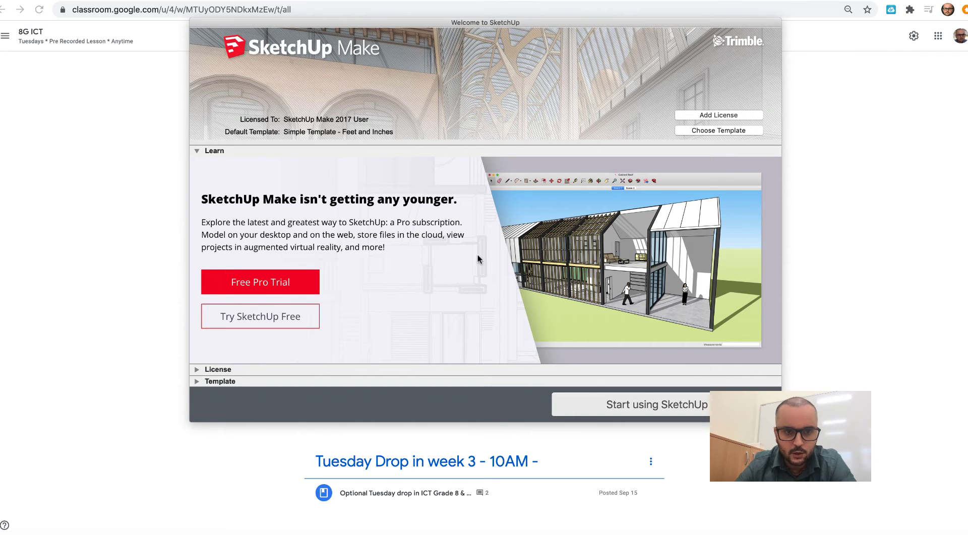
{"action": "left_click", "coordinate": [638, 407]}
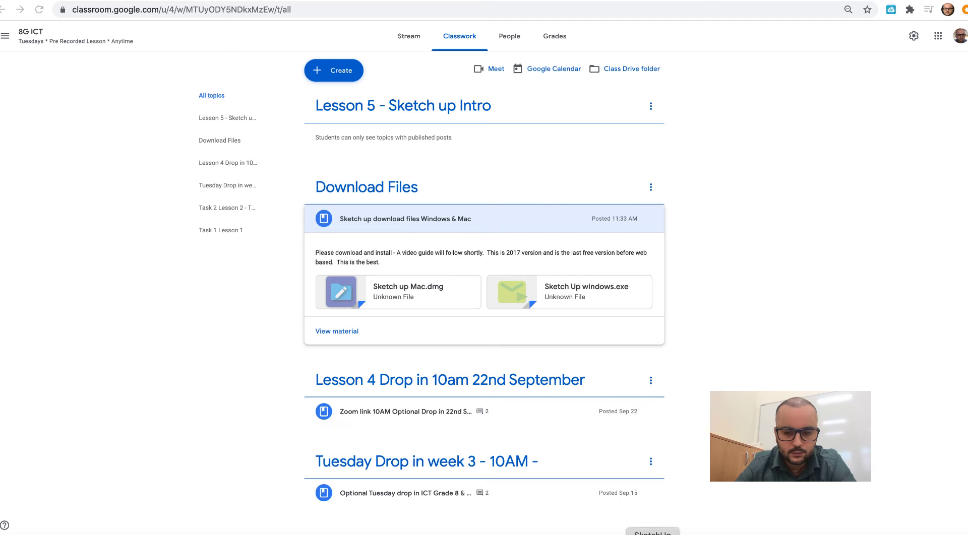
{"action": "left_click", "coordinate": [75, 0]}
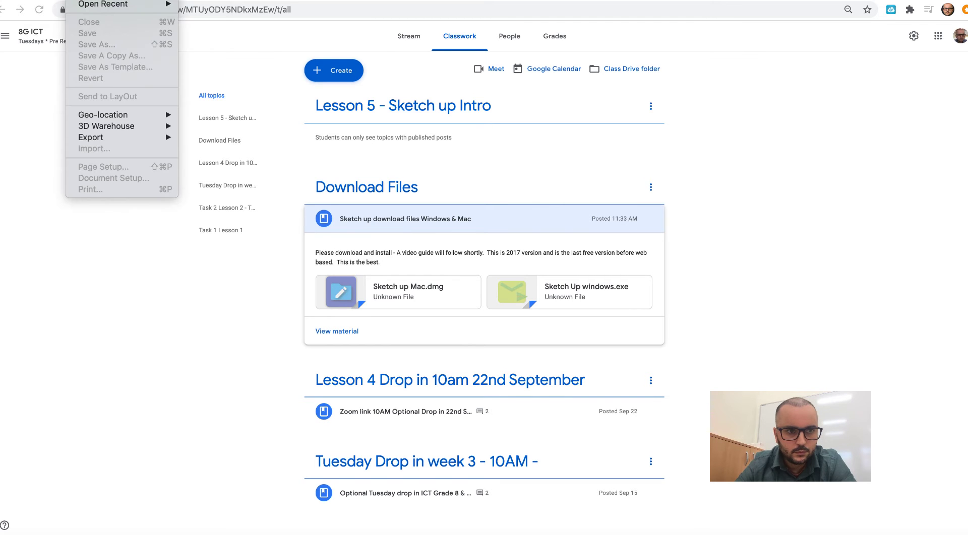
{"action": "key", "text": "Escape"}
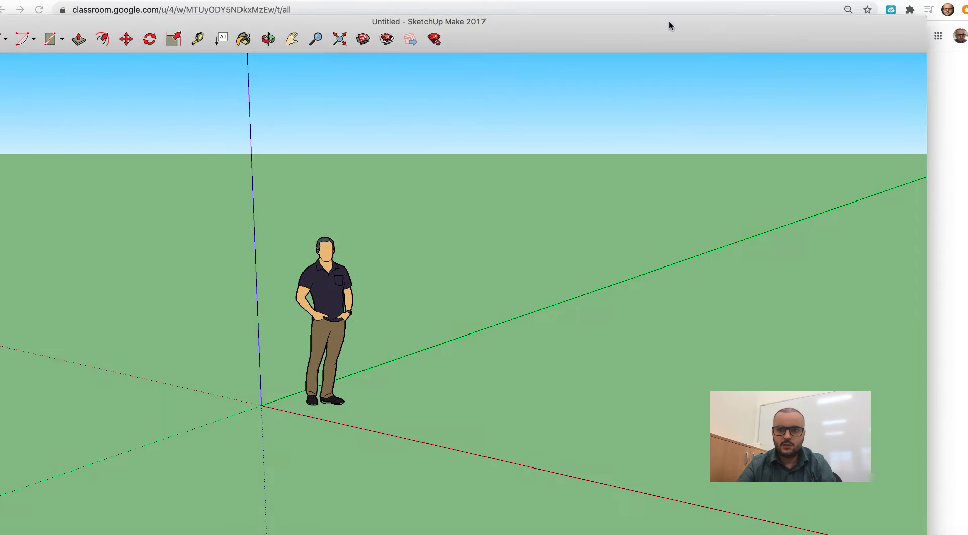
Step: Reposition and resize the SketchUp window so that its toolbar is fully visible and it spans the full screen width
{"action": "left_click_drag", "start_coordinate": [929, 15], "coordinate": [789, 59]}
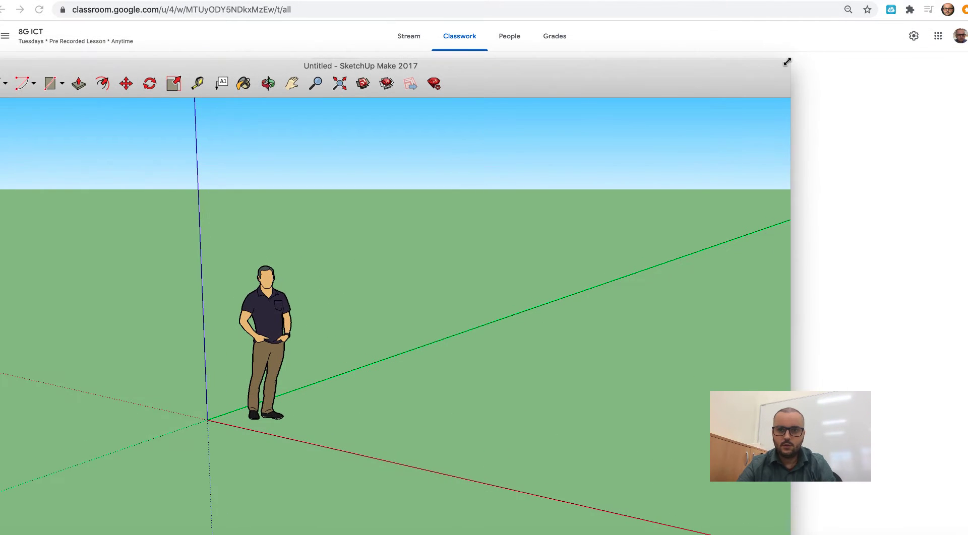
{"action": "mouse_move", "coordinate": [745, 82]}
{"action": "left_mouse_down"}
{"action": "mouse_move", "coordinate": [852, 28]}
{"action": "mouse_move", "coordinate": [814, 23]}
{"action": "left_mouse_up"}
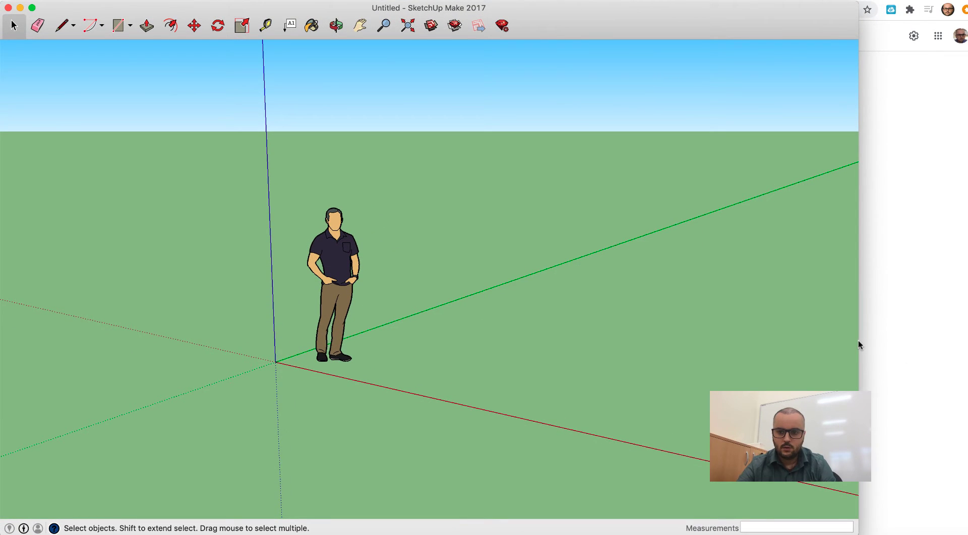
{"action": "left_click_drag", "start_coordinate": [858, 340], "coordinate": [967, 341]}
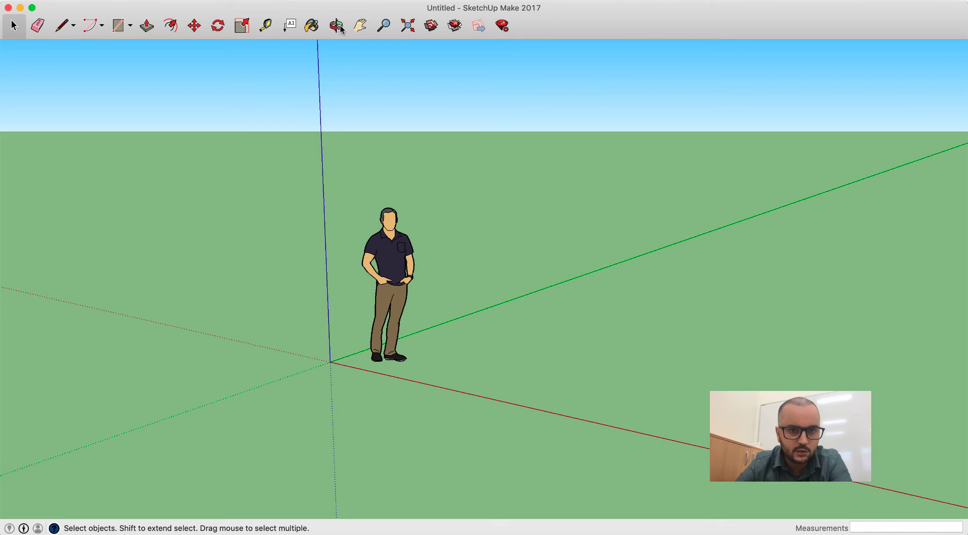
Step: Try out the Orbit, Zoom and Pan tools on the view around the standing figure
{"action": "left_click", "coordinate": [336, 25]}
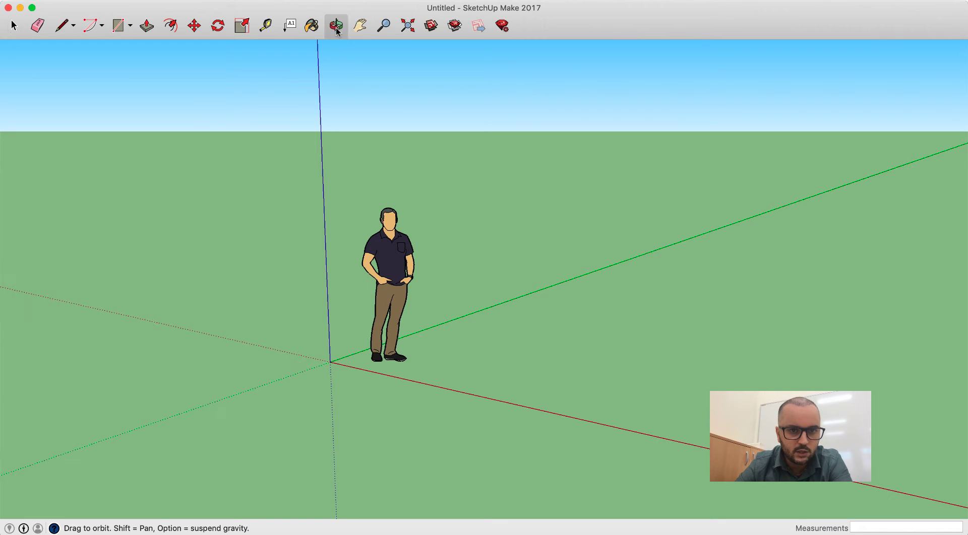
{"action": "left_click_drag", "start_coordinate": [361, 270], "coordinate": [460, 228]}
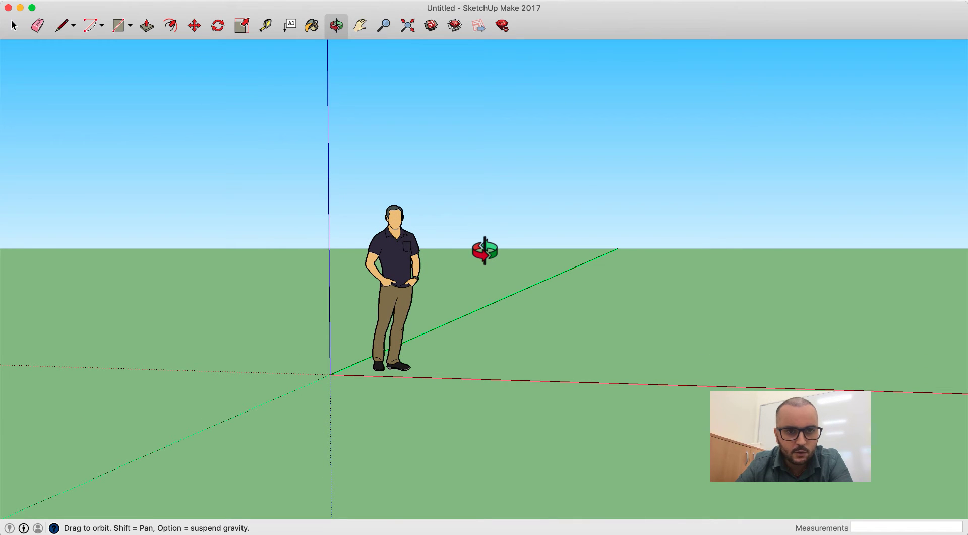
{"action": "left_click", "coordinate": [385, 26]}
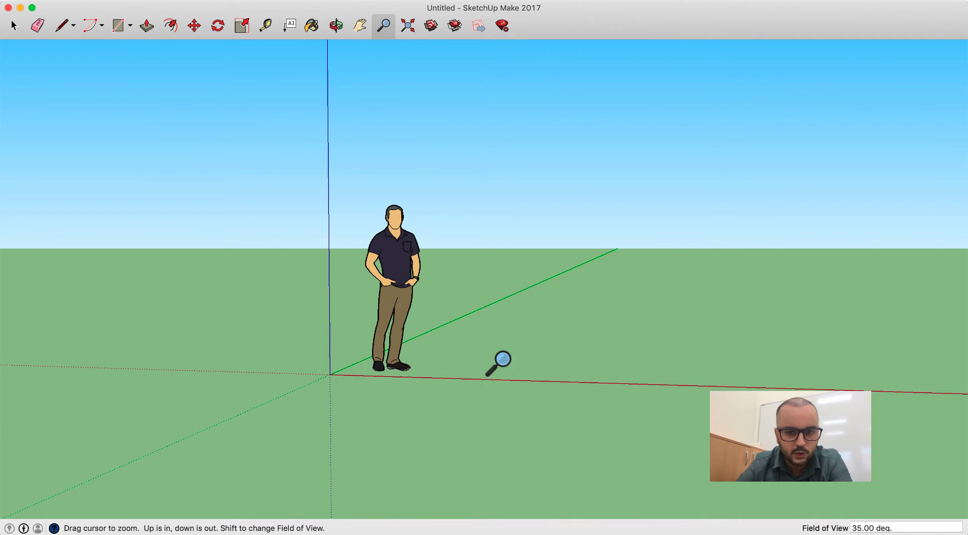
{"action": "left_click_drag", "start_coordinate": [500, 363], "coordinate": [480, 493]}
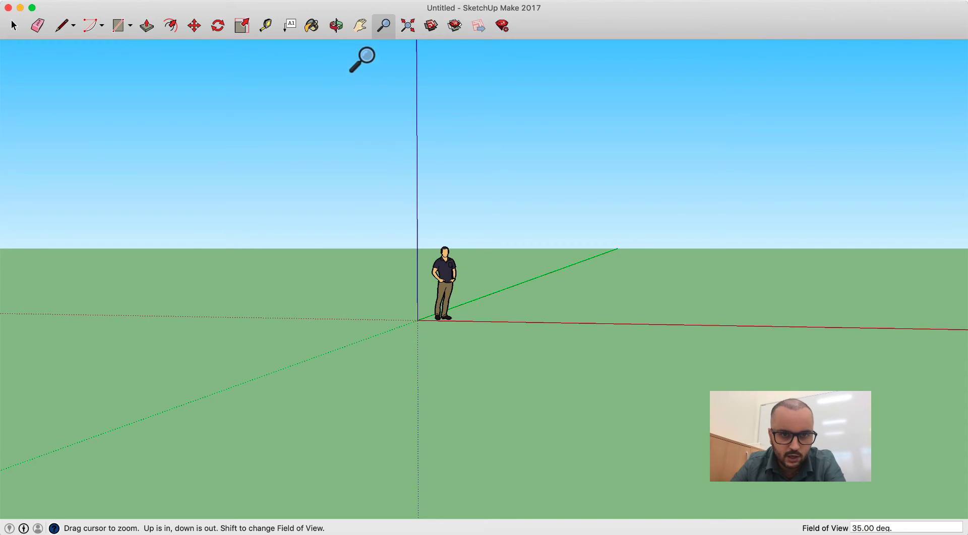
{"action": "left_click", "coordinate": [360, 26]}
{"action": "left_click_drag", "start_coordinate": [422, 208], "coordinate": [382, 298]}
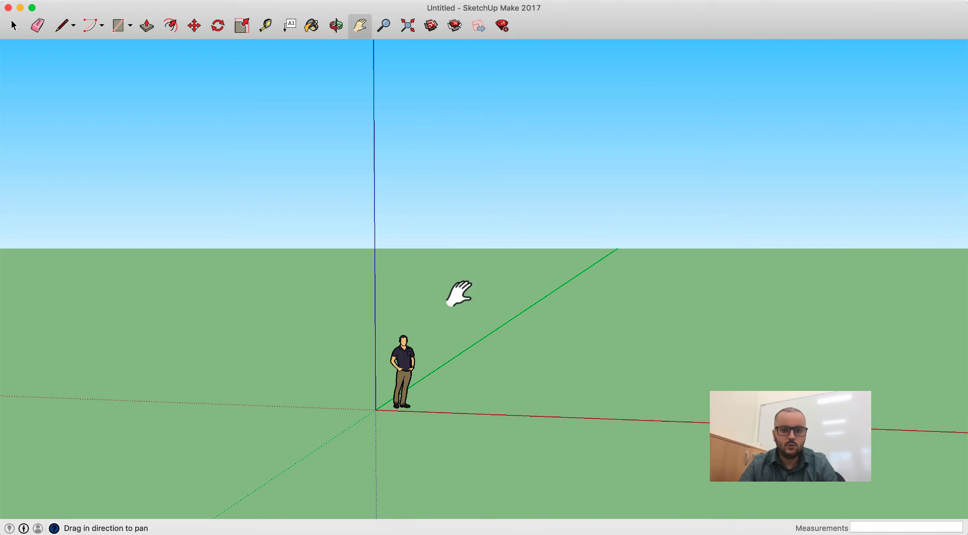
{"action": "left_click_drag", "start_coordinate": [469, 299], "coordinate": [536, 348]}
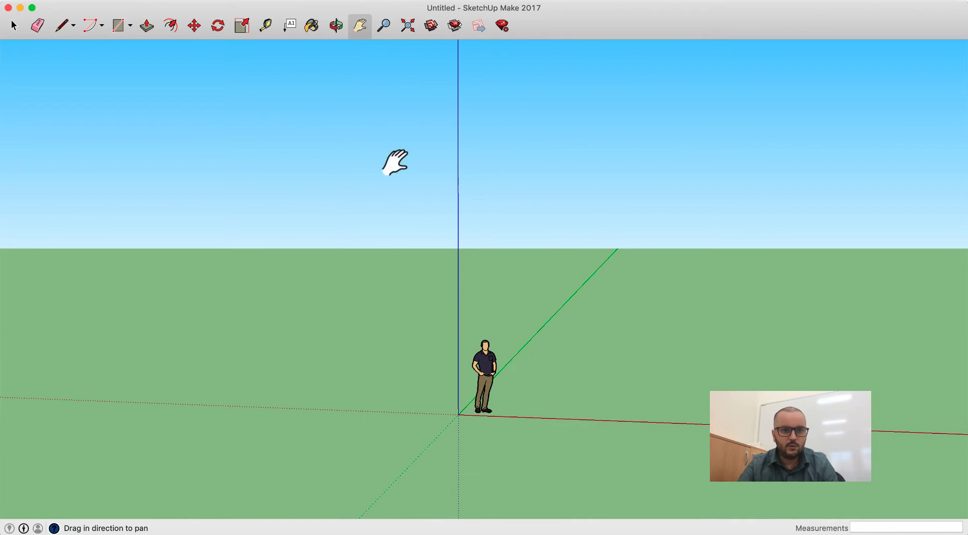
Step: Look down on the ground plane from farther away and a higher angle, leaving open space beside the figure
{"action": "left_click", "coordinate": [383, 25]}
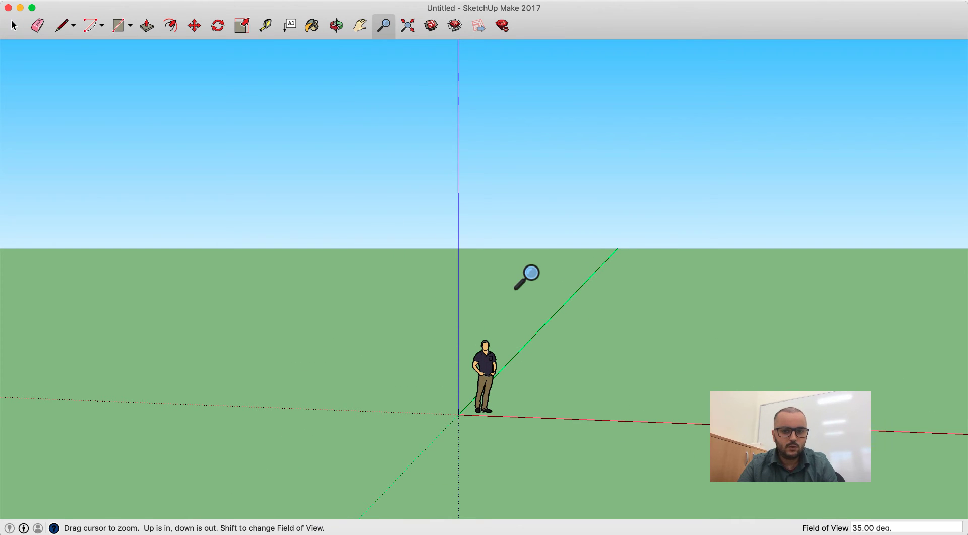
{"action": "left_click_drag", "start_coordinate": [525, 278], "coordinate": [492, 462]}
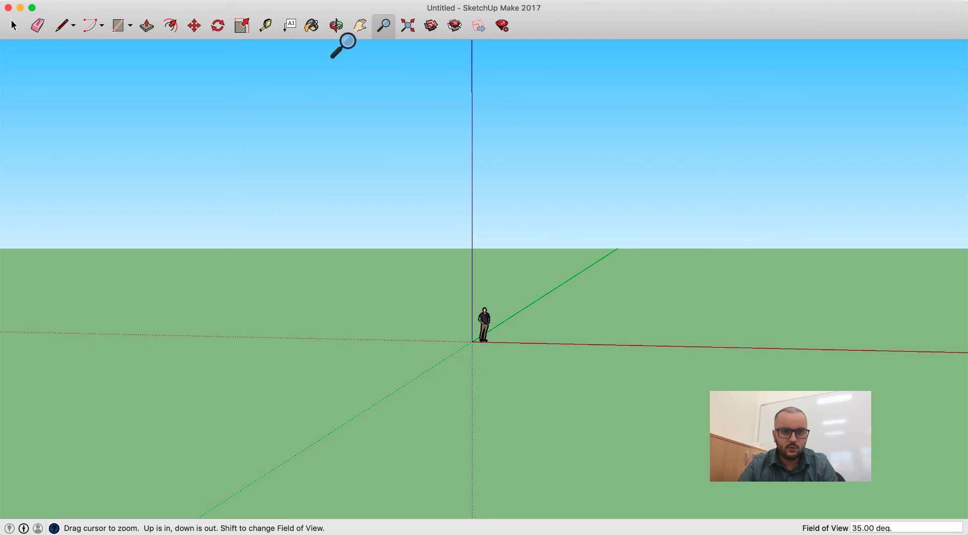
{"action": "left_click", "coordinate": [336, 25]}
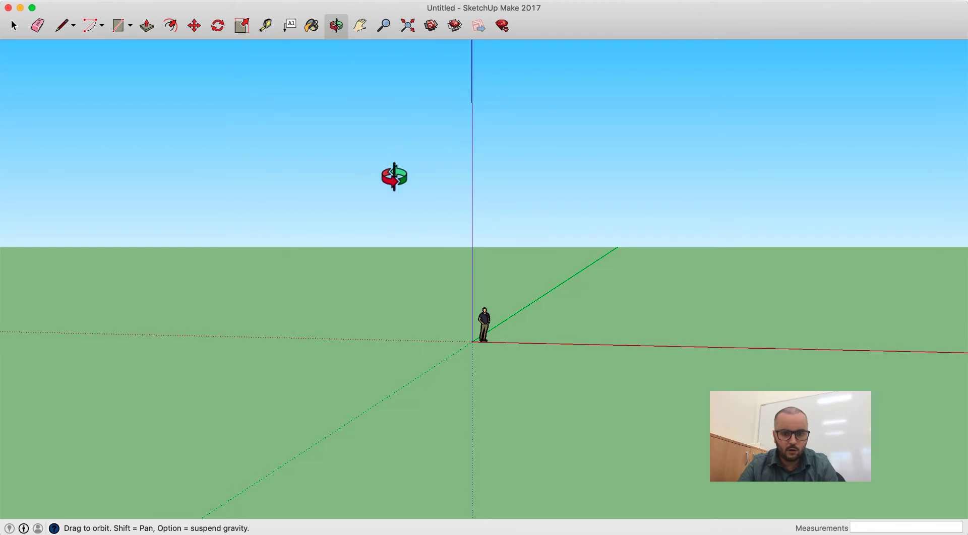
{"action": "left_click_drag", "start_coordinate": [389, 177], "coordinate": [440, 244]}
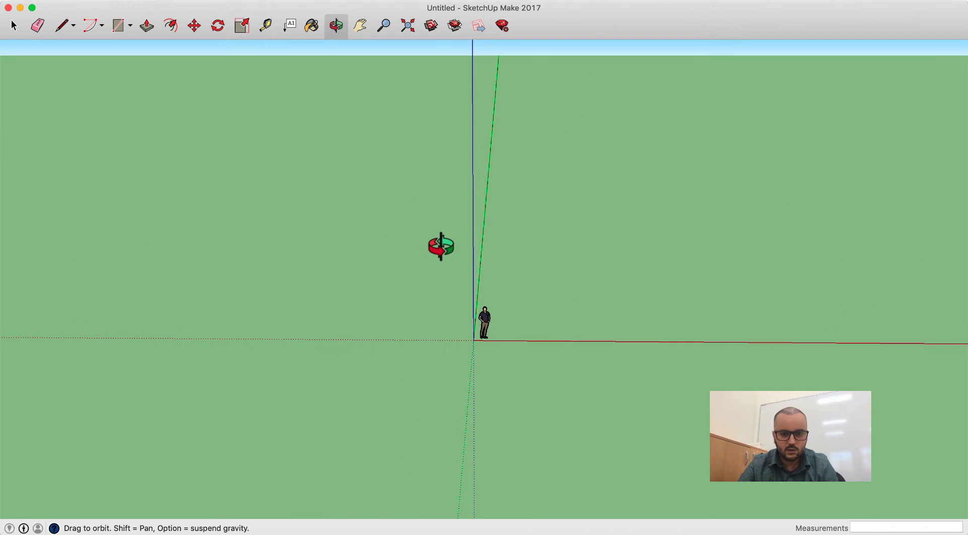
{"action": "left_click", "coordinate": [360, 25]}
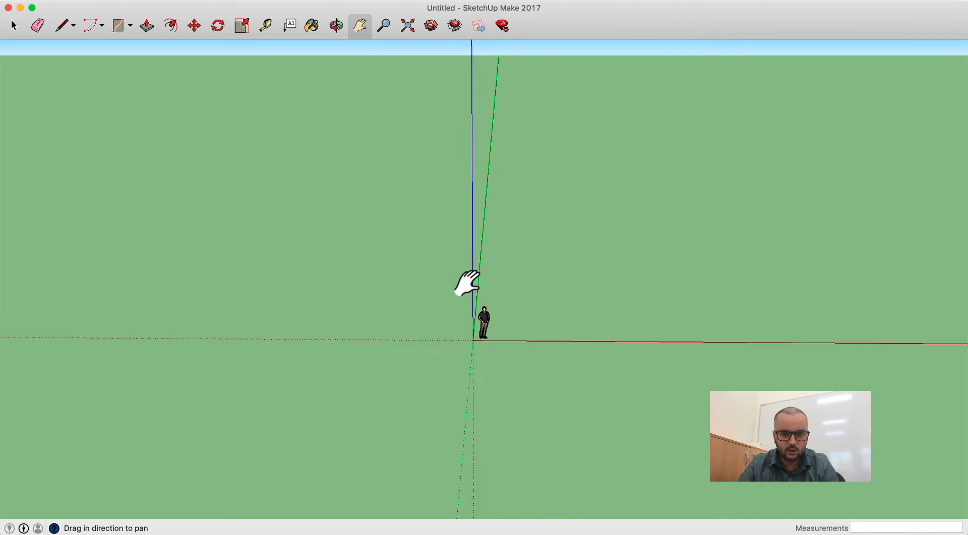
{"action": "left_click_drag", "start_coordinate": [464, 283], "coordinate": [356, 340]}
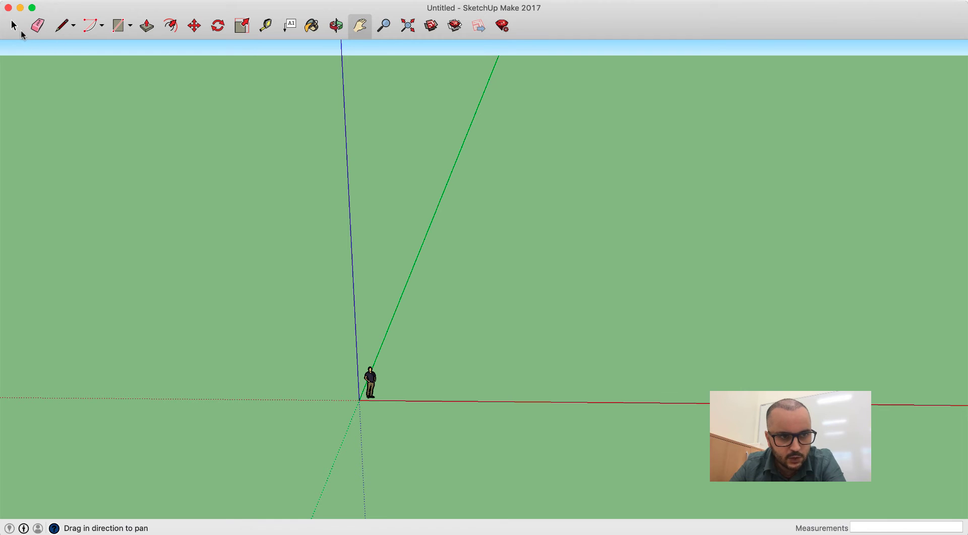
Step: Draw a rectangle about 98' 7" by 138' 11" on the ground beside the figure, between the red and green axes
{"action": "left_click", "coordinate": [37, 26]}
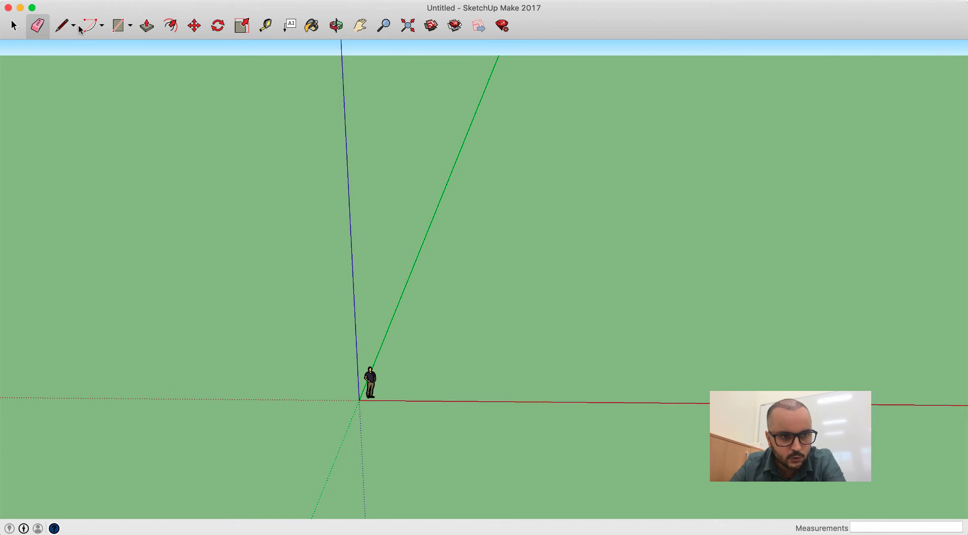
{"action": "left_click", "coordinate": [130, 28]}
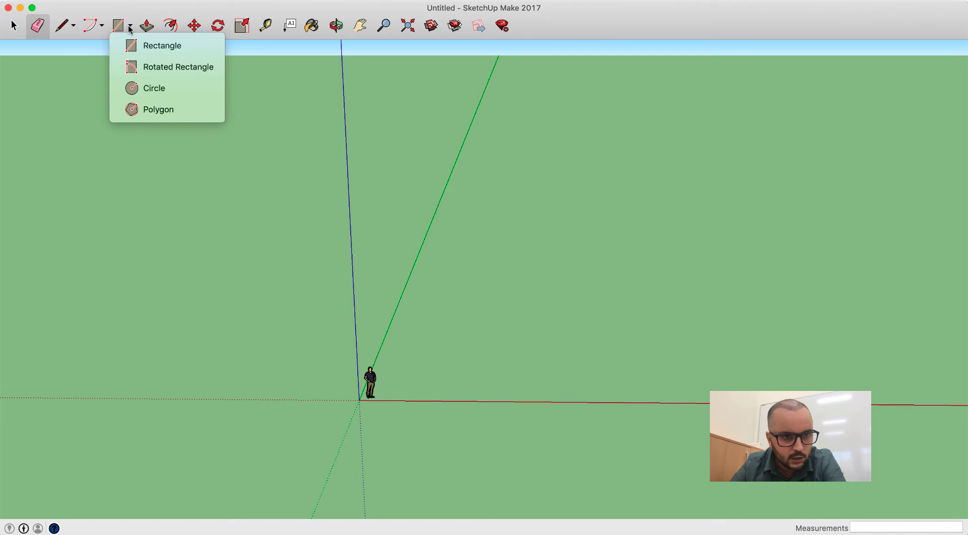
{"action": "left_click", "coordinate": [149, 47]}
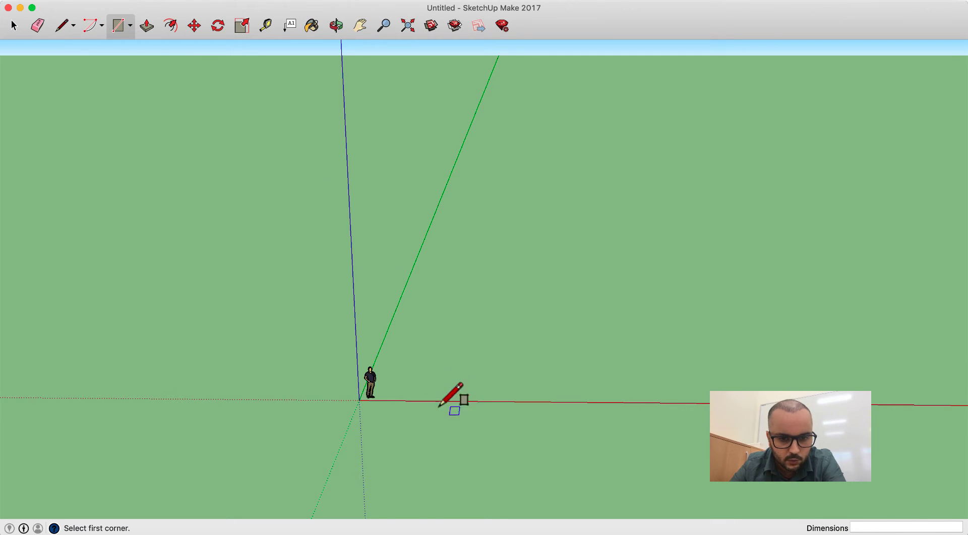
{"action": "left_click", "coordinate": [395, 390]}
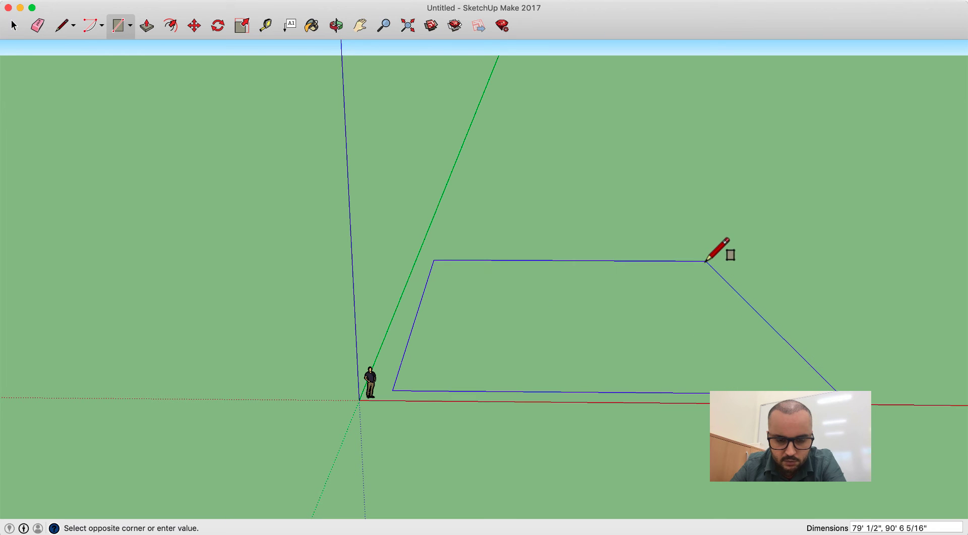
{"action": "left_click", "coordinate": [726, 227]}
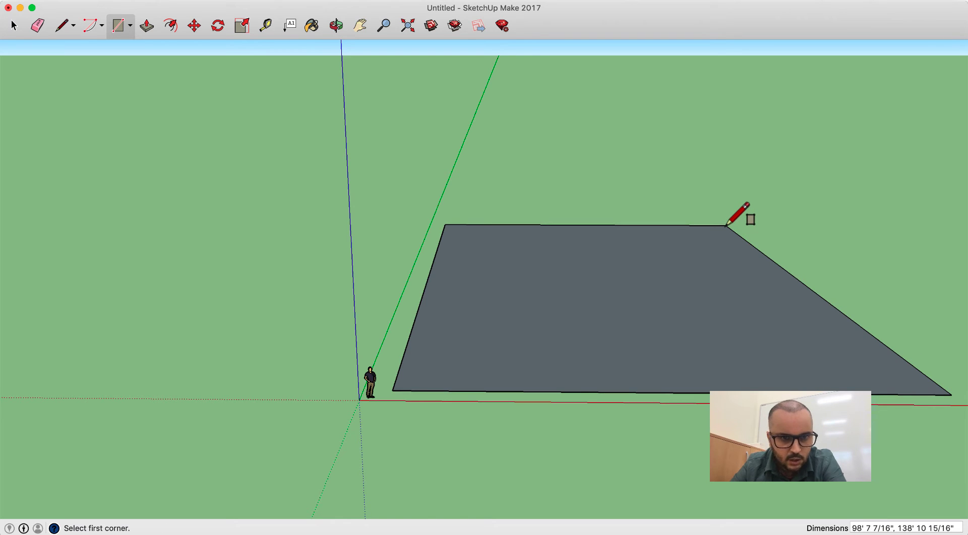
Step: Push/Pull the ground rectangle upward by about 36' 3" to form a solid box
{"action": "left_click", "coordinate": [338, 26]}
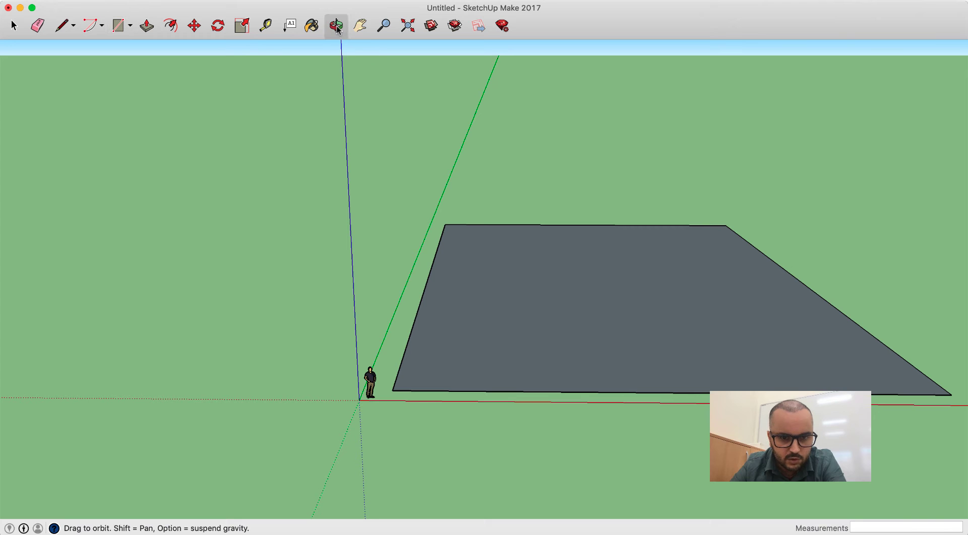
{"action": "mouse_move", "coordinate": [428, 335]}
{"action": "left_mouse_down"}
{"action": "mouse_move", "coordinate": [425, 224]}
{"action": "mouse_move", "coordinate": [415, 335]}
{"action": "left_mouse_up"}
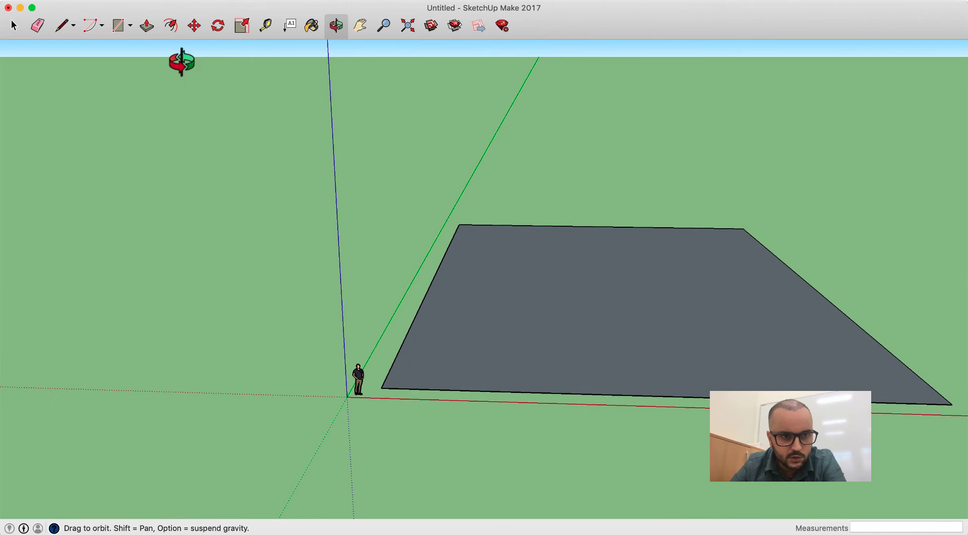
{"action": "left_click", "coordinate": [147, 27]}
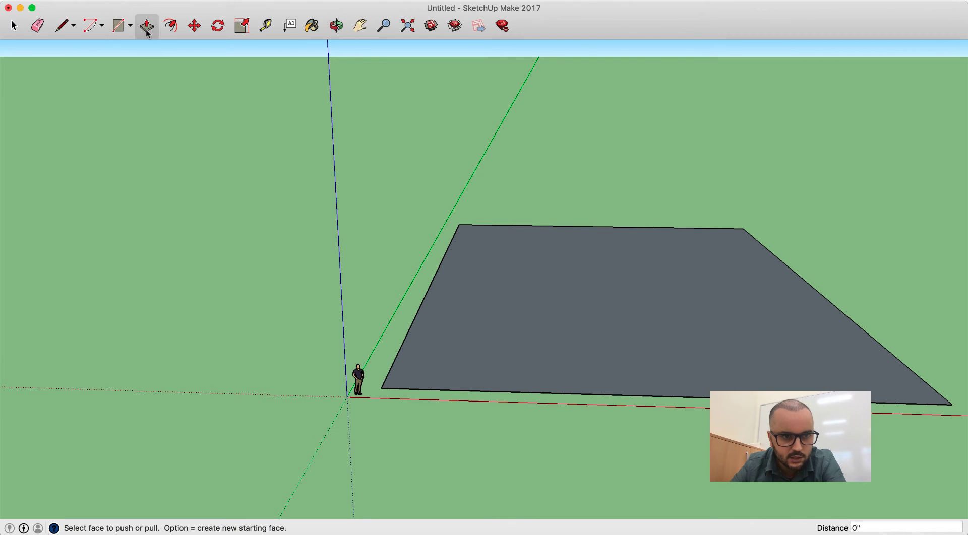
{"action": "left_click", "coordinate": [603, 357]}
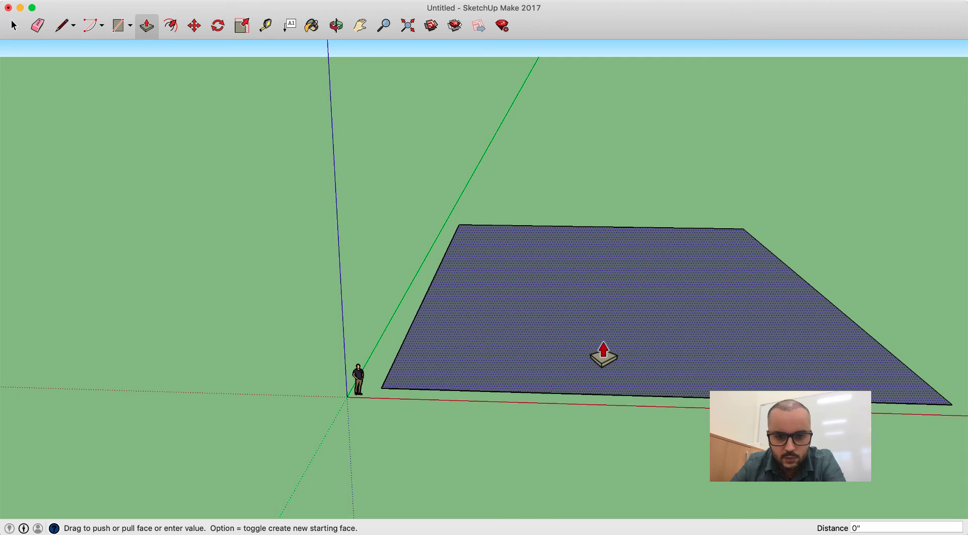
{"action": "left_click", "coordinate": [581, 181]}
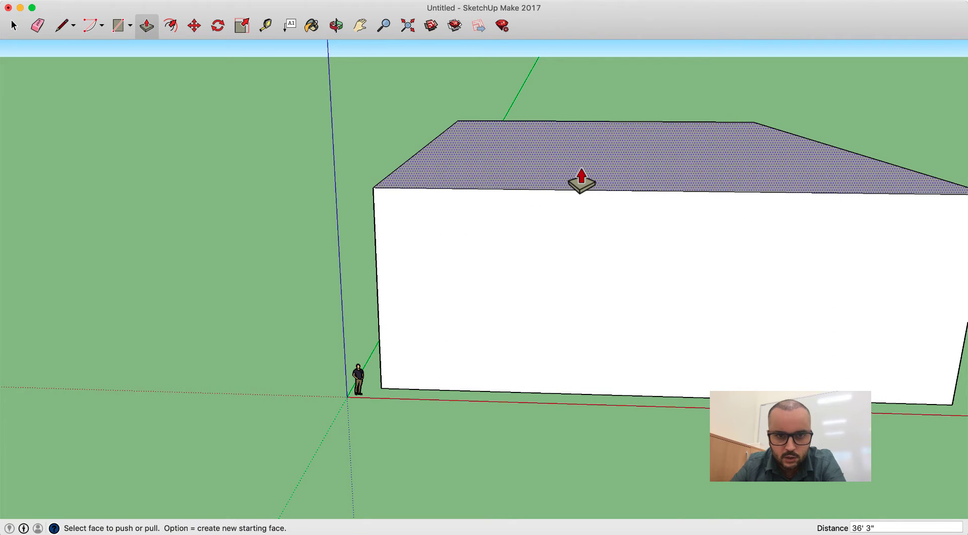
Step: Delete the top face of the box to open it up, leaving the four walls and the floor
{"action": "left_click", "coordinate": [360, 25]}
{"action": "left_click_drag", "start_coordinate": [499, 185], "coordinate": [393, 247]}
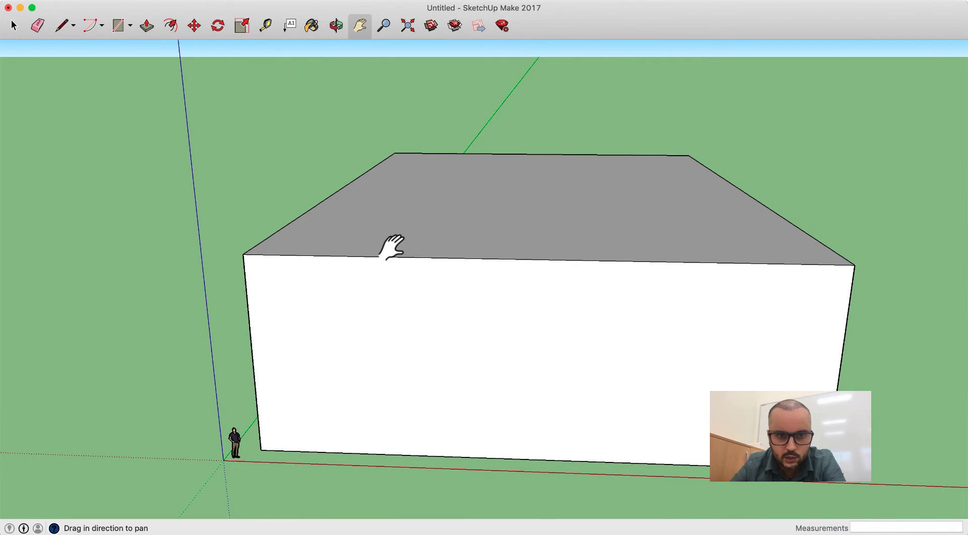
{"action": "left_click", "coordinate": [384, 26]}
{"action": "left_click_drag", "start_coordinate": [403, 202], "coordinate": [404, 288]}
{"action": "left_click", "coordinate": [335, 26]}
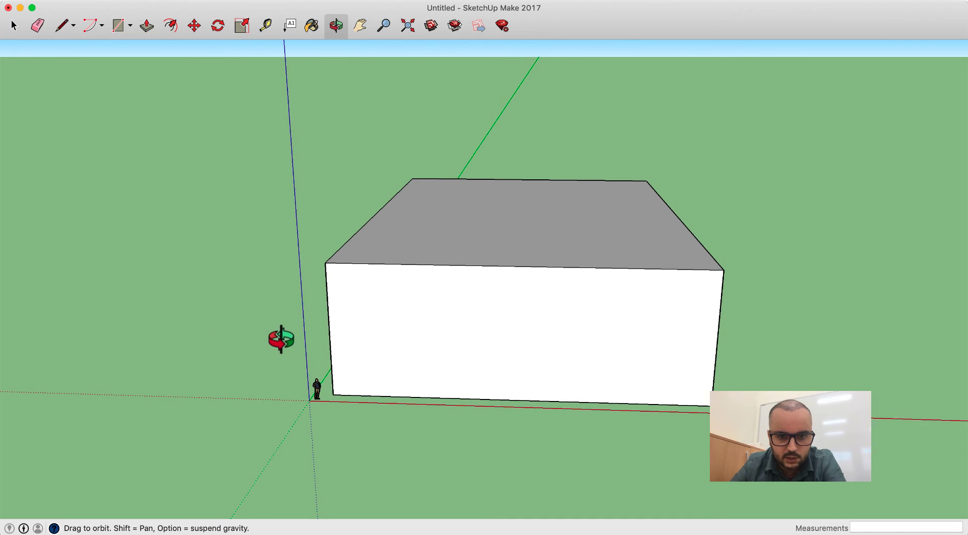
{"action": "left_click_drag", "start_coordinate": [280, 338], "coordinate": [302, 307]}
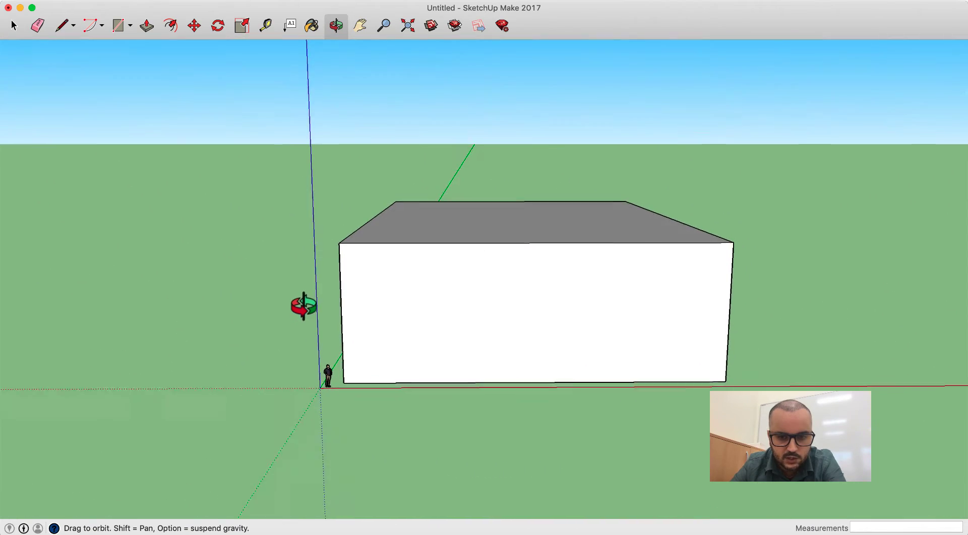
{"action": "left_click_drag", "start_coordinate": [580, 304], "coordinate": [607, 402]}
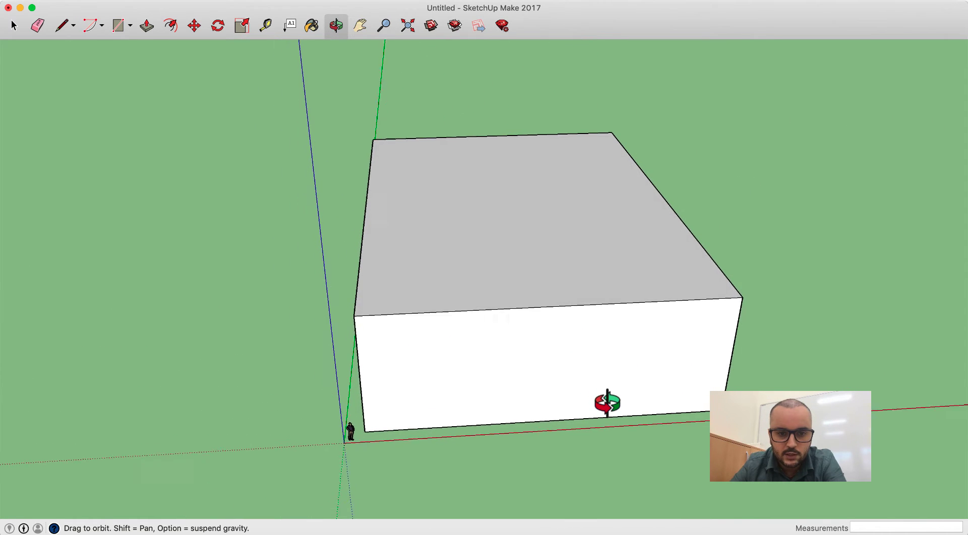
{"action": "left_click_drag", "start_coordinate": [449, 376], "coordinate": [408, 381]}
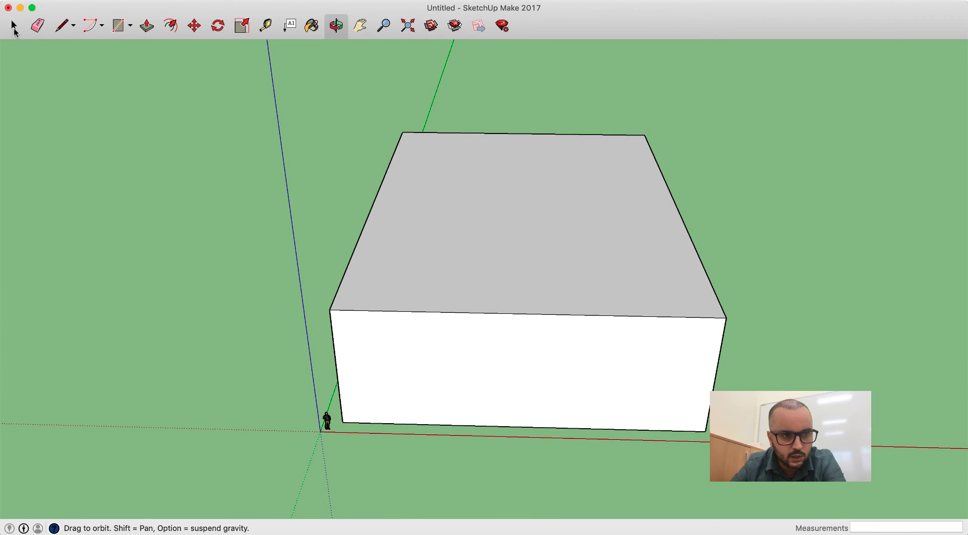
{"action": "left_click", "coordinate": [14, 26]}
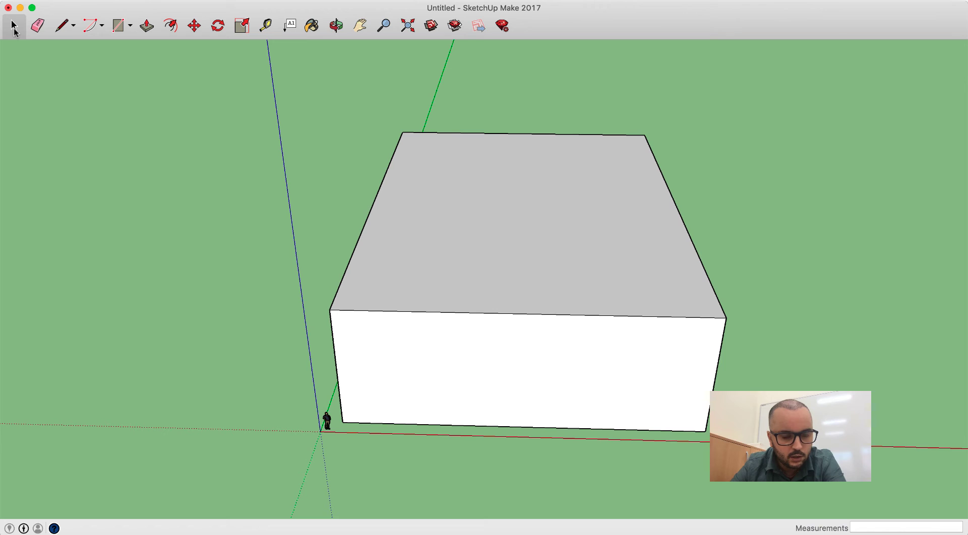
{"action": "left_click", "coordinate": [476, 235]}
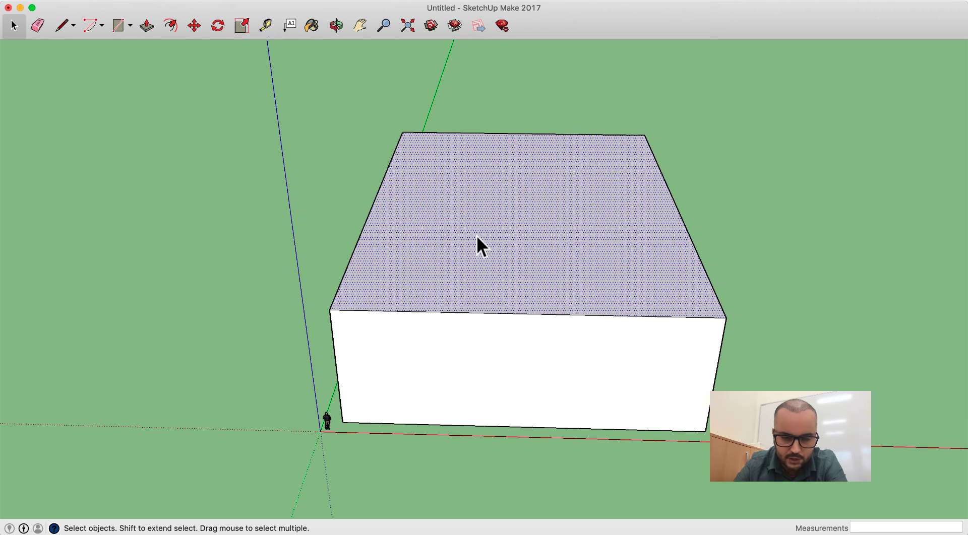
{"action": "key", "text": "Delete"}
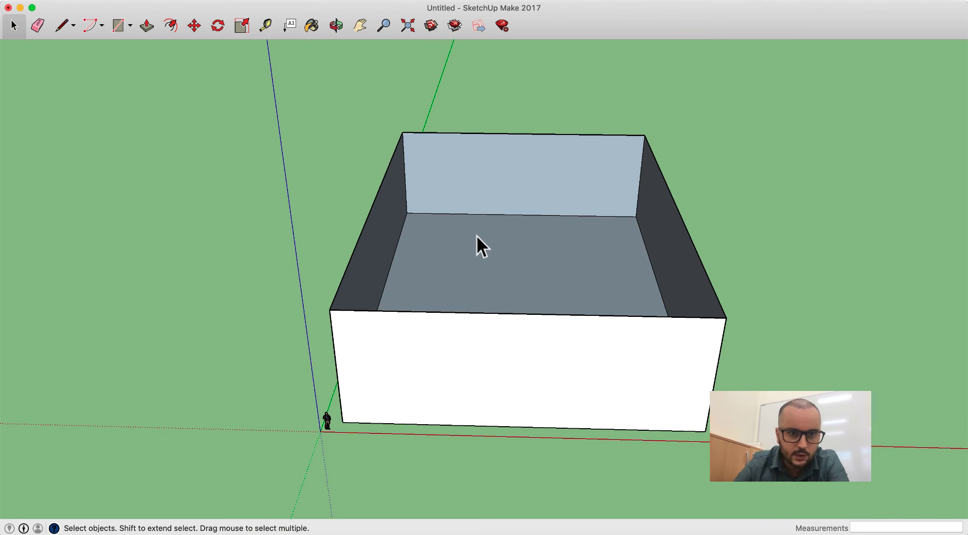
Step: Delete the box's front wall face, the one running along the red axis
{"action": "left_click", "coordinate": [336, 25]}
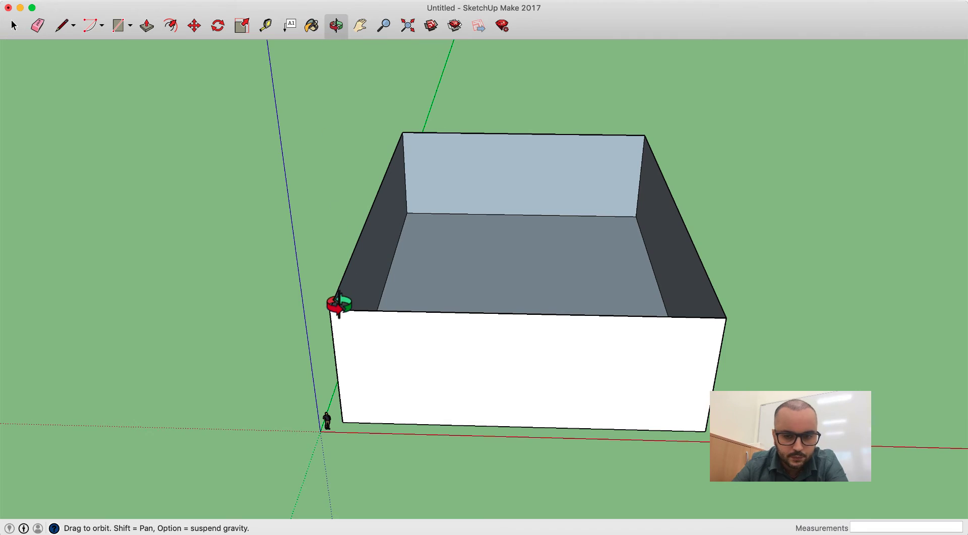
{"action": "left_click_drag", "start_coordinate": [338, 304], "coordinate": [372, 322]}
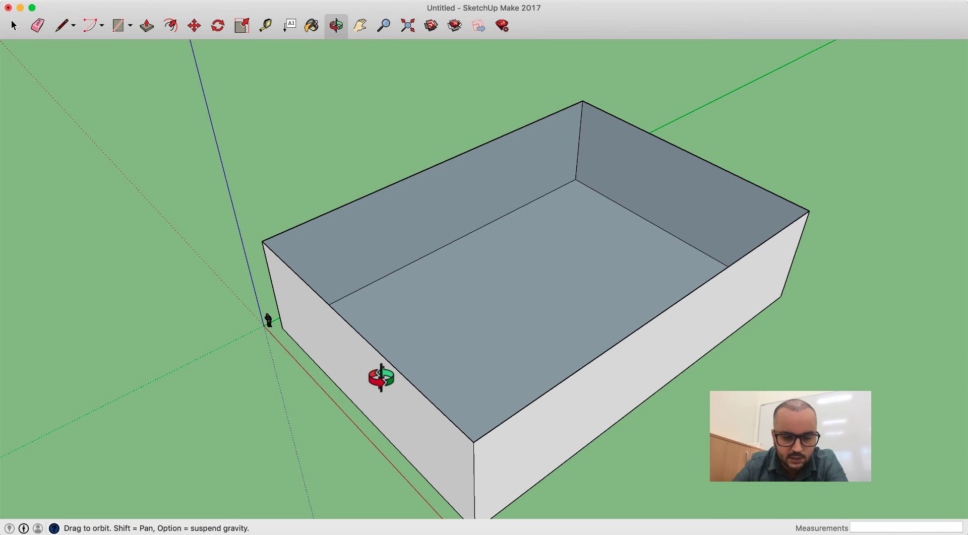
{"action": "left_click_drag", "start_coordinate": [348, 370], "coordinate": [581, 339]}
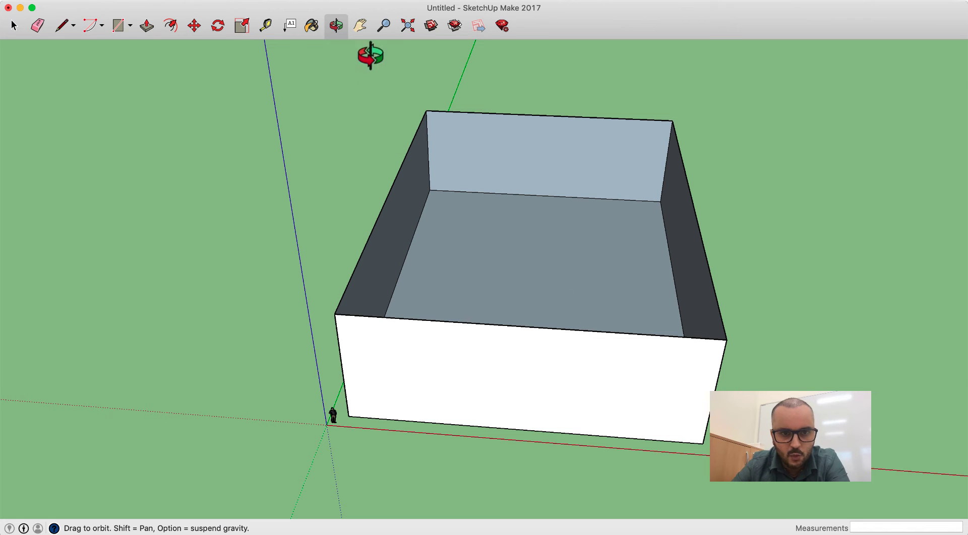
{"action": "left_click", "coordinate": [360, 28]}
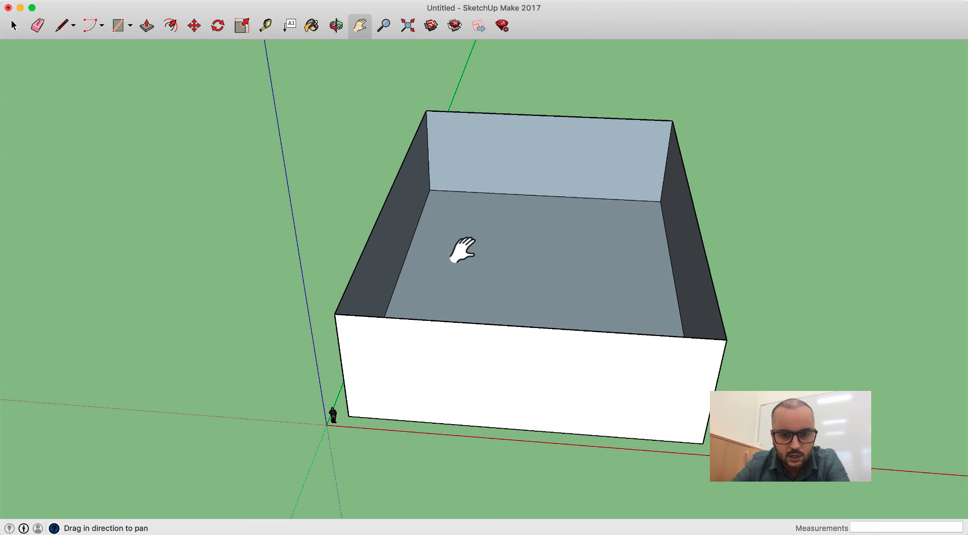
{"action": "left_click_drag", "start_coordinate": [461, 251], "coordinate": [423, 205]}
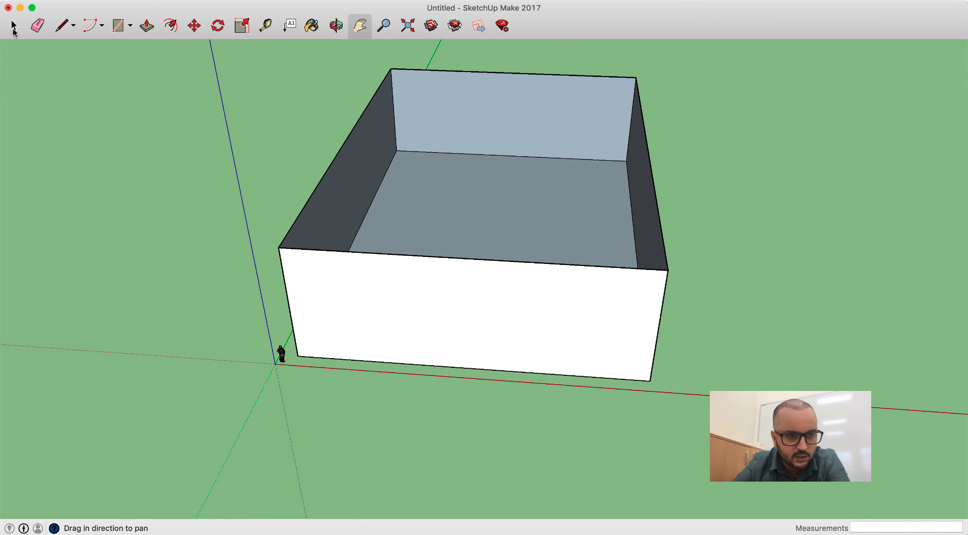
{"action": "left_click", "coordinate": [13, 28]}
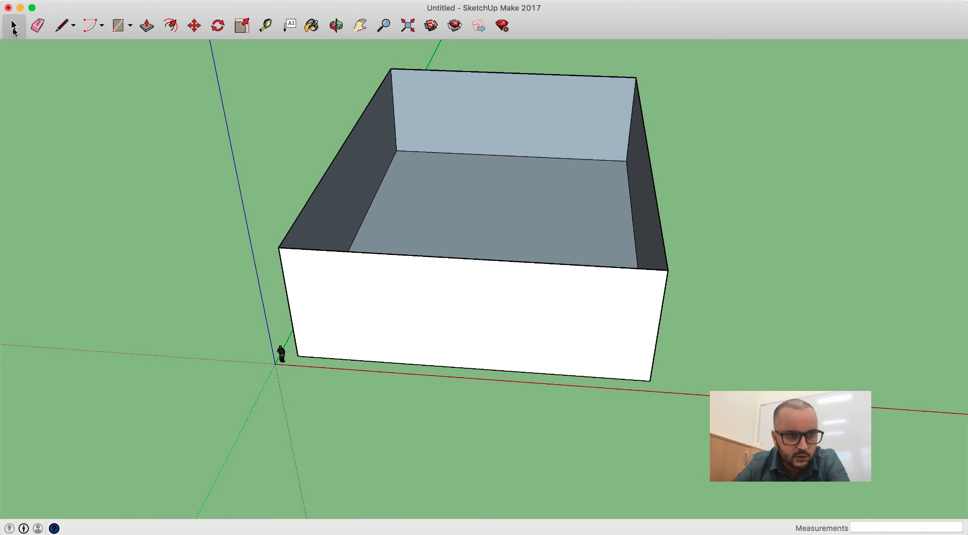
{"action": "left_click", "coordinate": [437, 309]}
{"action": "key", "text": "Delete"}
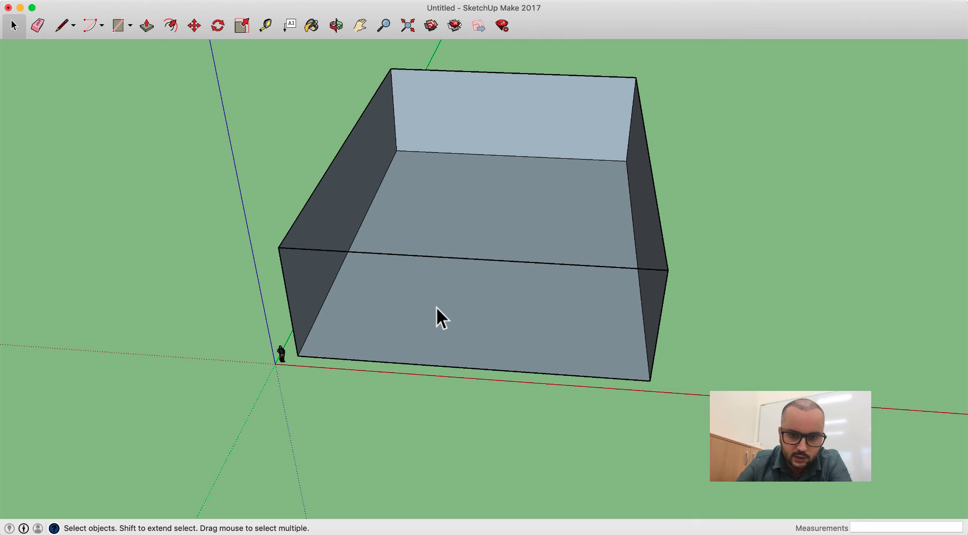
Step: Erase the leftover upper edge spanning the open front of the box
{"action": "left_click", "coordinate": [336, 26]}
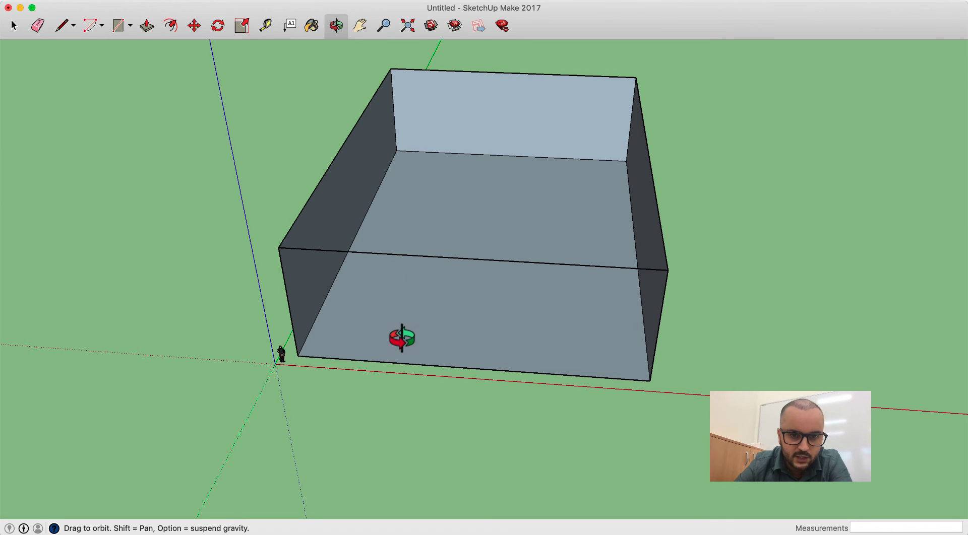
{"action": "left_click_drag", "start_coordinate": [398, 337], "coordinate": [425, 138]}
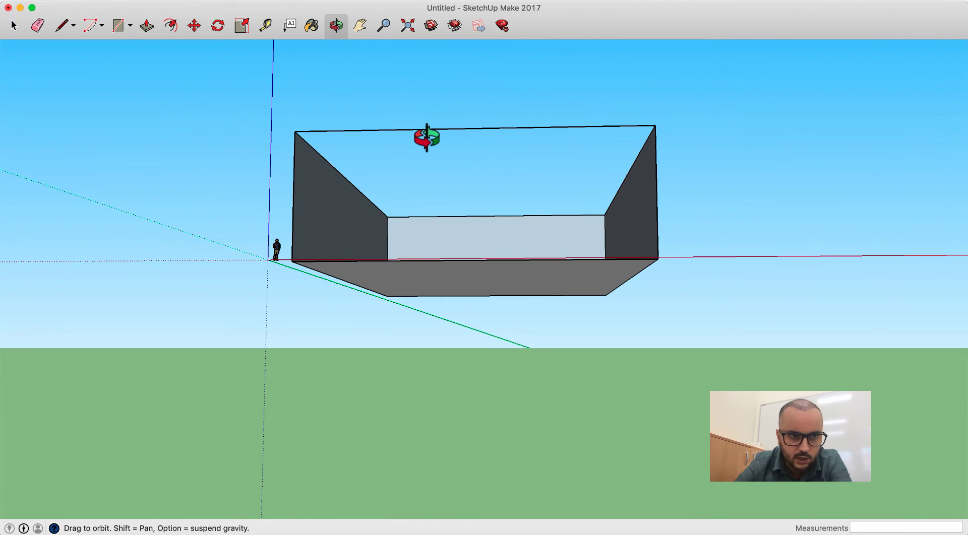
{"action": "left_click", "coordinate": [39, 28]}
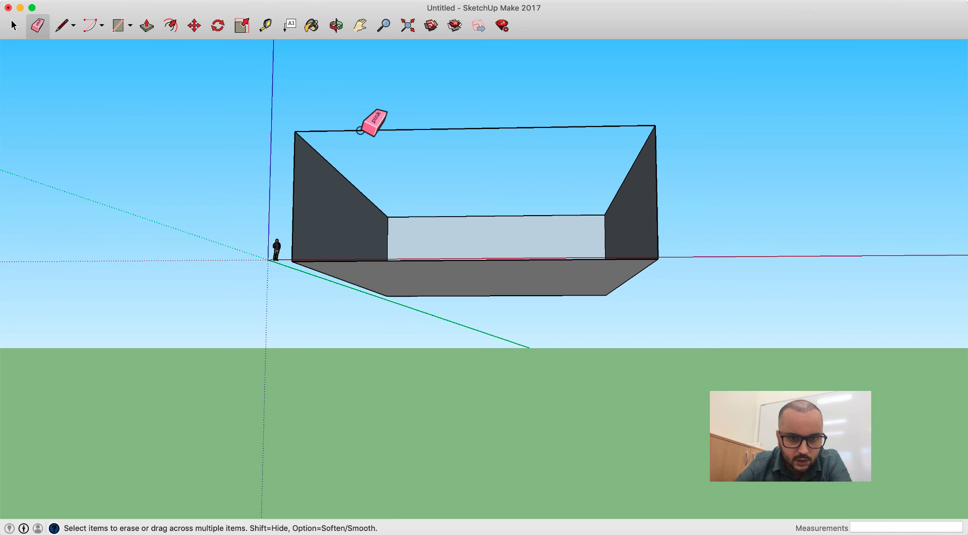
{"action": "left_click", "coordinate": [359, 130]}
Step: Examine the open-fronted box from above and from a lower angle, looking in through its open side
{"action": "left_click", "coordinate": [360, 25]}
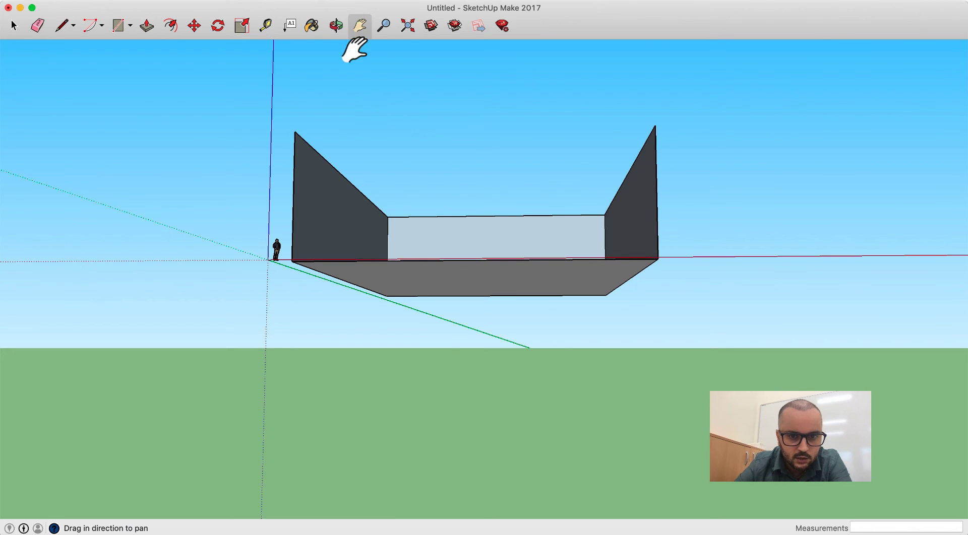
{"action": "left_click_drag", "start_coordinate": [359, 128], "coordinate": [343, 323]}
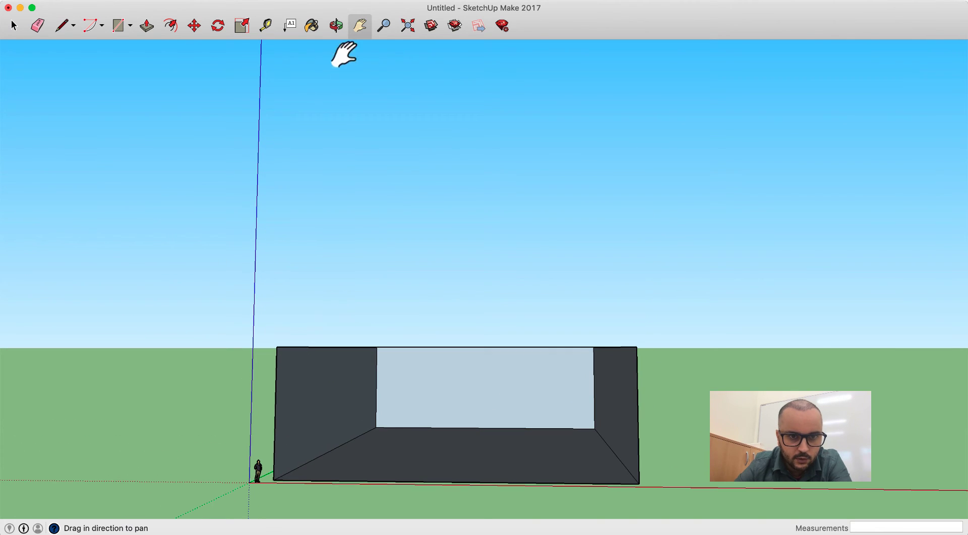
{"action": "left_click", "coordinate": [336, 26]}
{"action": "left_click_drag", "start_coordinate": [384, 295], "coordinate": [384, 419]}
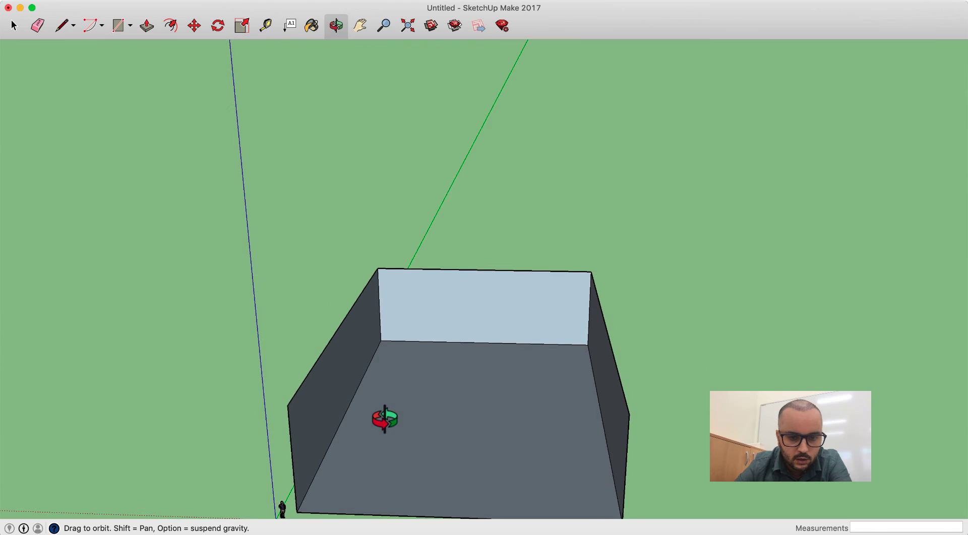
{"action": "left_click", "coordinate": [367, 28]}
{"action": "left_click_drag", "start_coordinate": [465, 422], "coordinate": [444, 280]}
{"action": "left_click", "coordinate": [336, 26]}
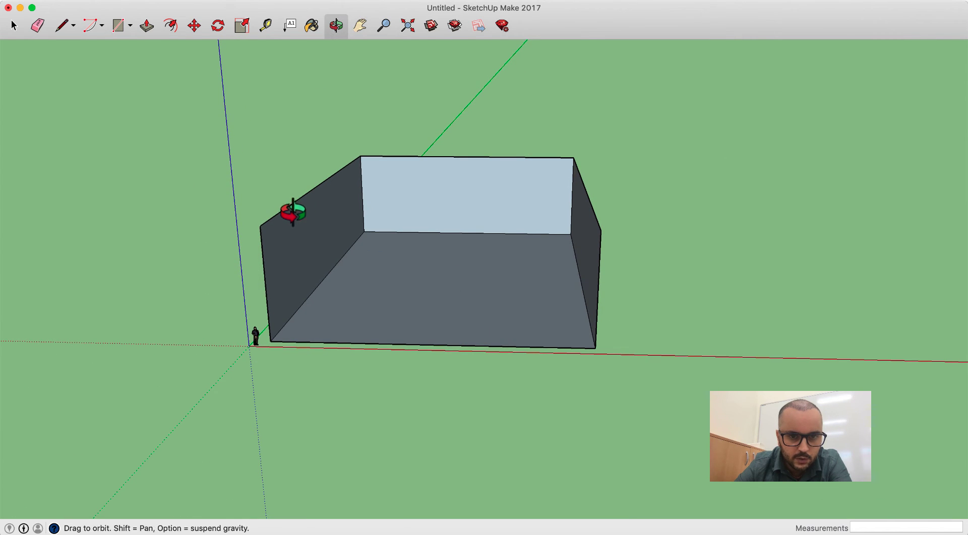
{"action": "left_click_drag", "start_coordinate": [292, 210], "coordinate": [321, 182]}
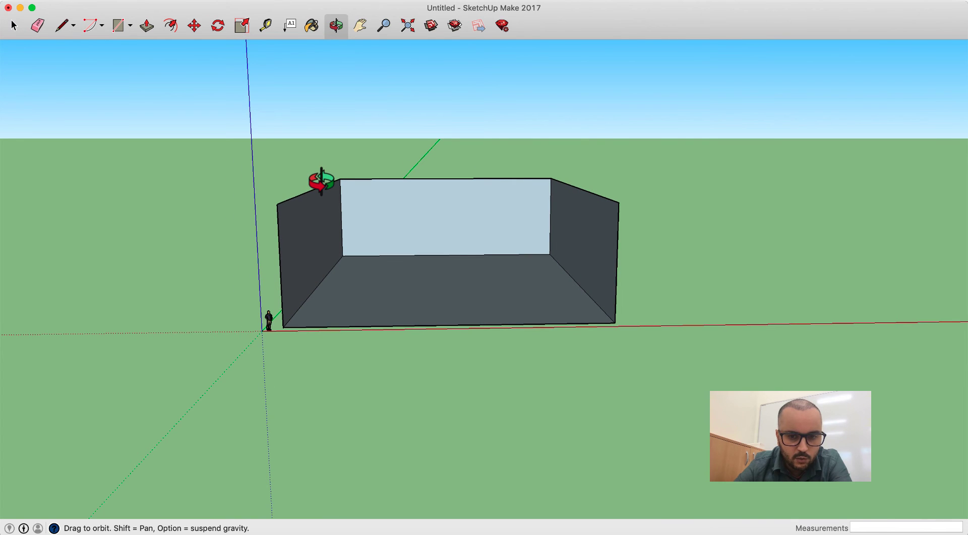
{"action": "left_click_drag", "start_coordinate": [216, 223], "coordinate": [182, 216]}
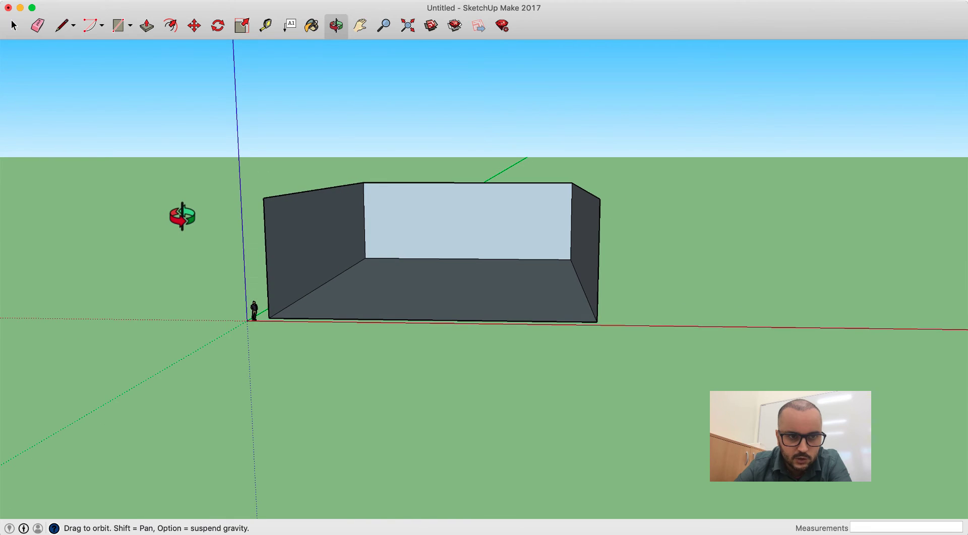
Step: Draw a rectangle about 134' 4" by 32' 2" on the outer side wall along the green axis, slightly inset from the wall's edges
{"action": "left_click_drag", "start_coordinate": [119, 205], "coordinate": [613, 195]}
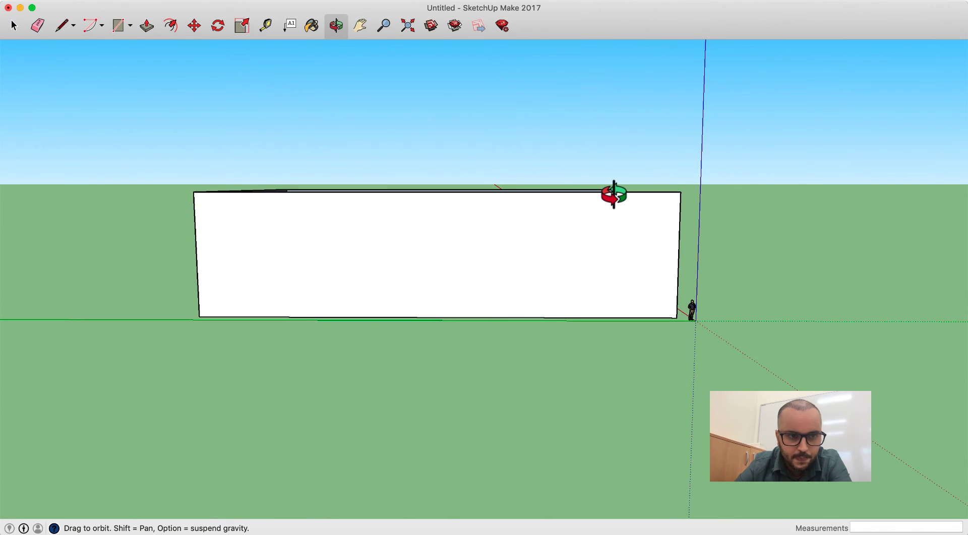
{"action": "left_click", "coordinate": [116, 28]}
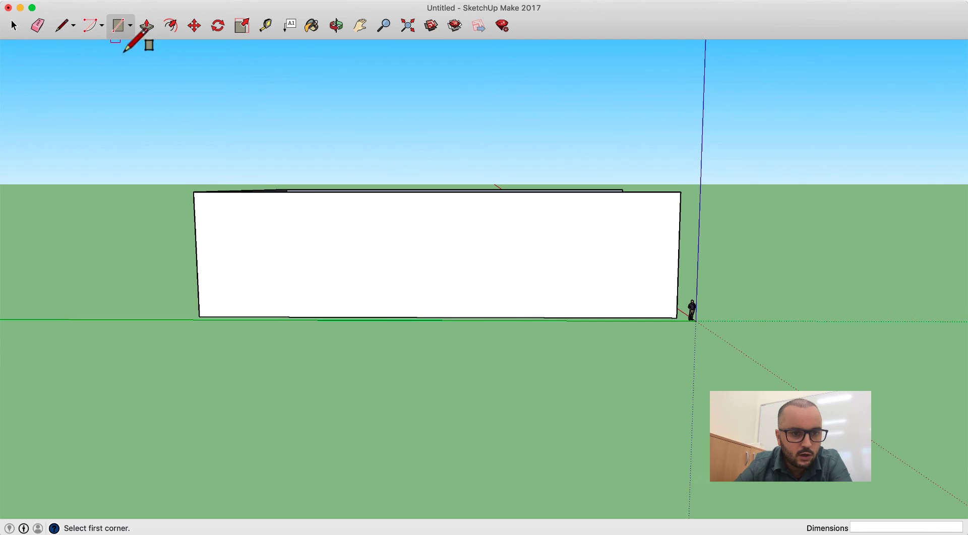
{"action": "left_click", "coordinate": [202, 199]}
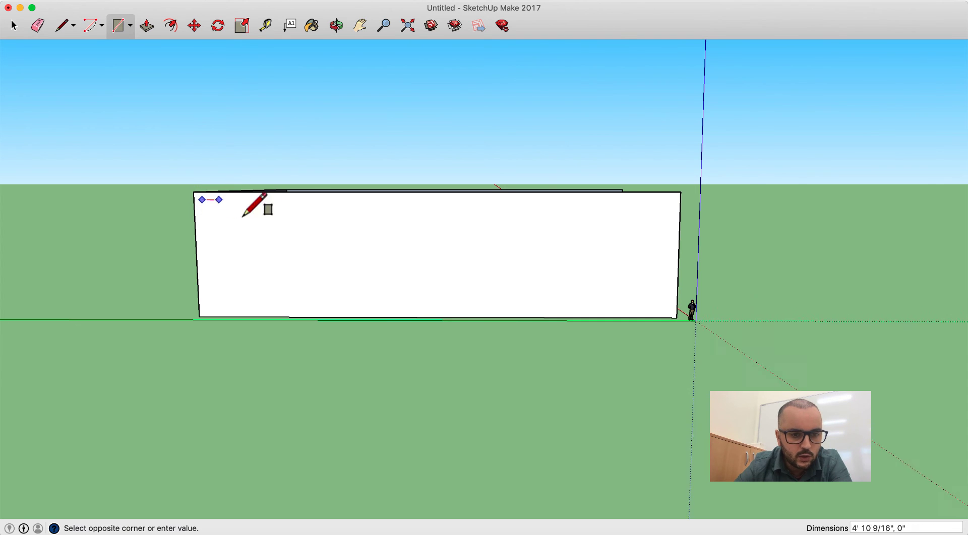
{"action": "left_click", "coordinate": [669, 312]}
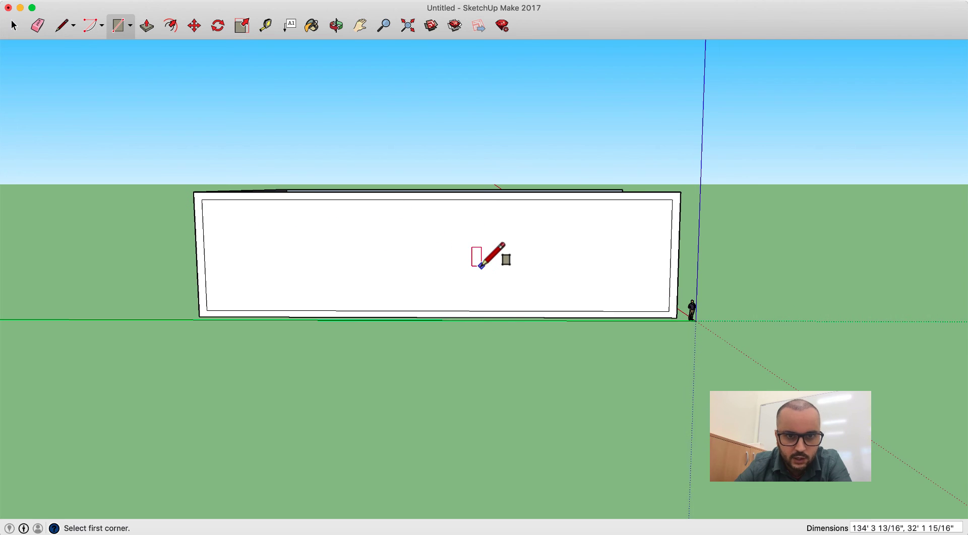
Step: Paint the inset rectangle on the side wall with the bright blue translucent glass material from the Glass and Mirrors collection
{"action": "left_click", "coordinate": [311, 26]}
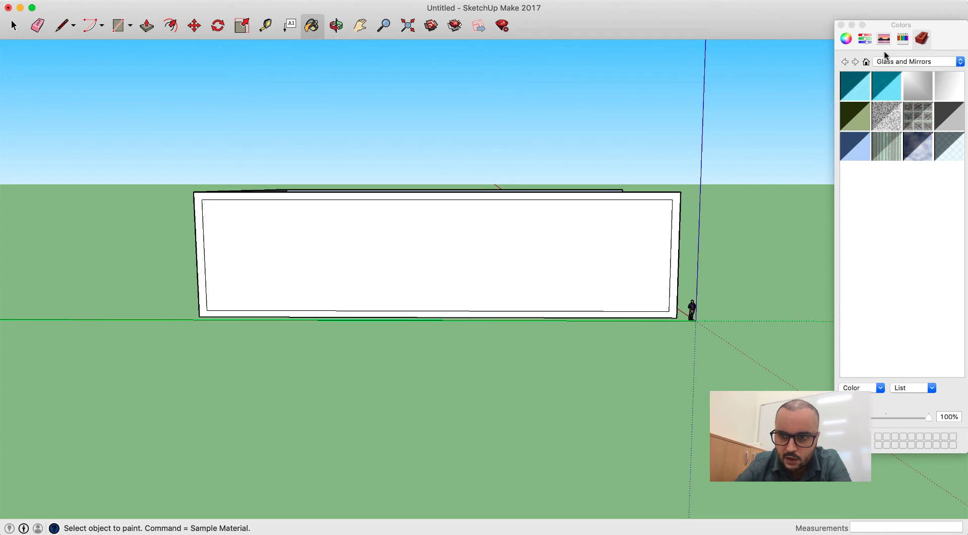
{"action": "left_click", "coordinate": [849, 44]}
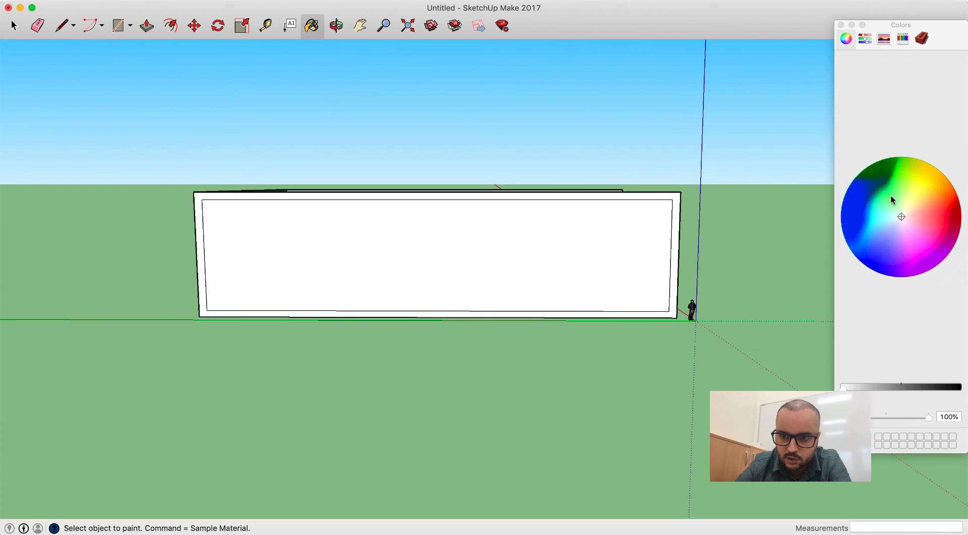
{"action": "left_click", "coordinate": [883, 40]}
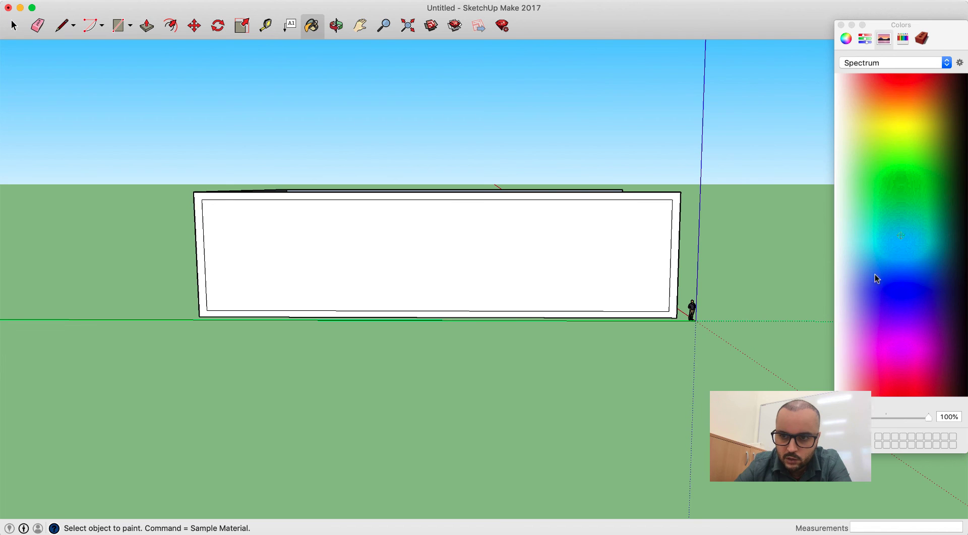
{"action": "left_click", "coordinate": [902, 39]}
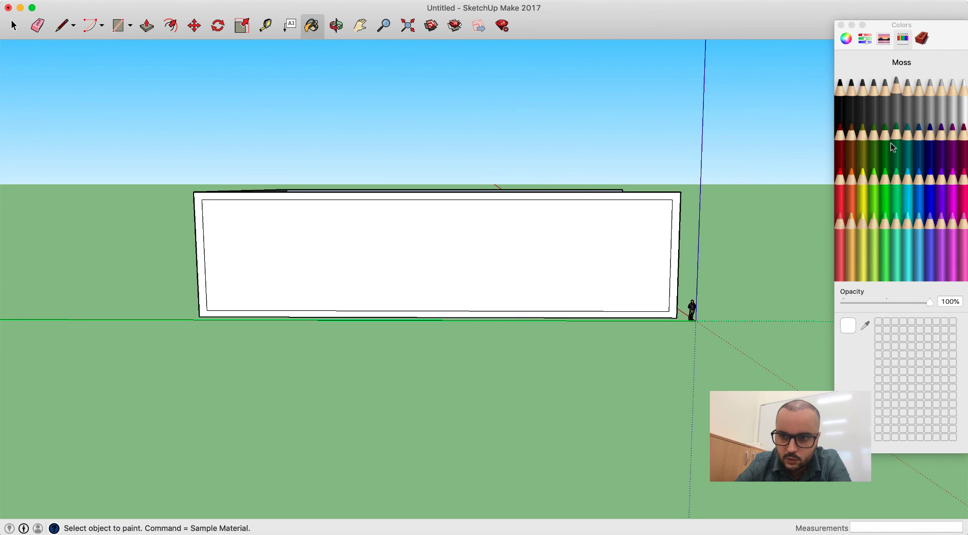
{"action": "left_click", "coordinate": [921, 40]}
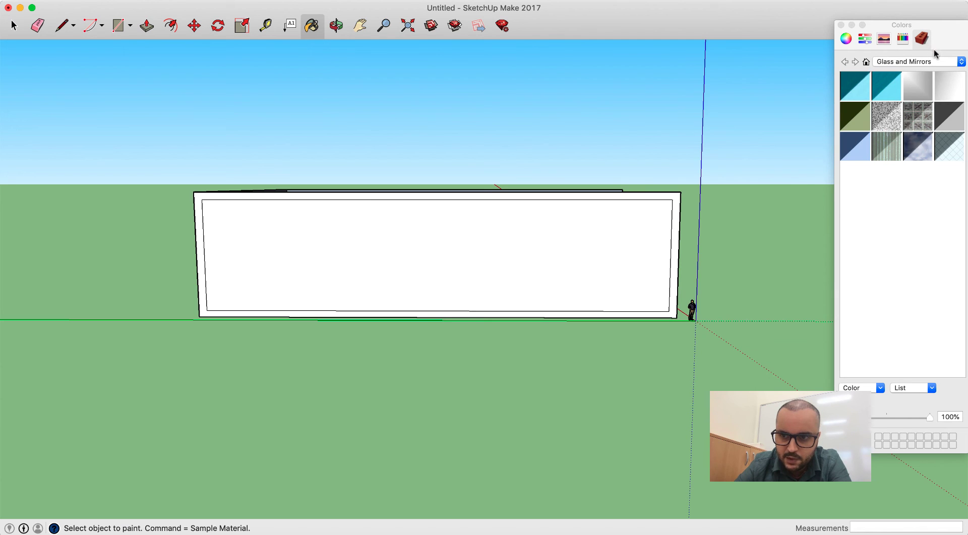
{"action": "left_click", "coordinate": [961, 63]}
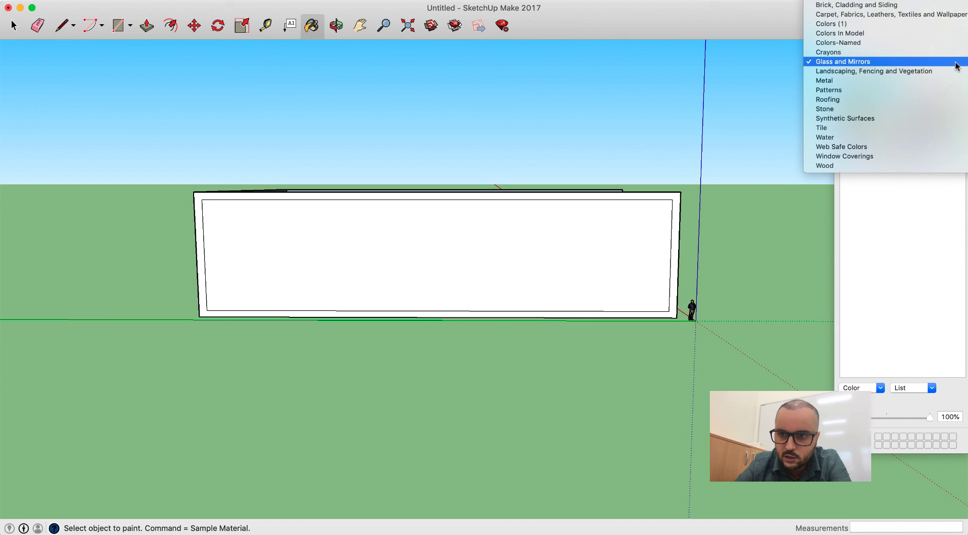
{"action": "left_click", "coordinate": [956, 65]}
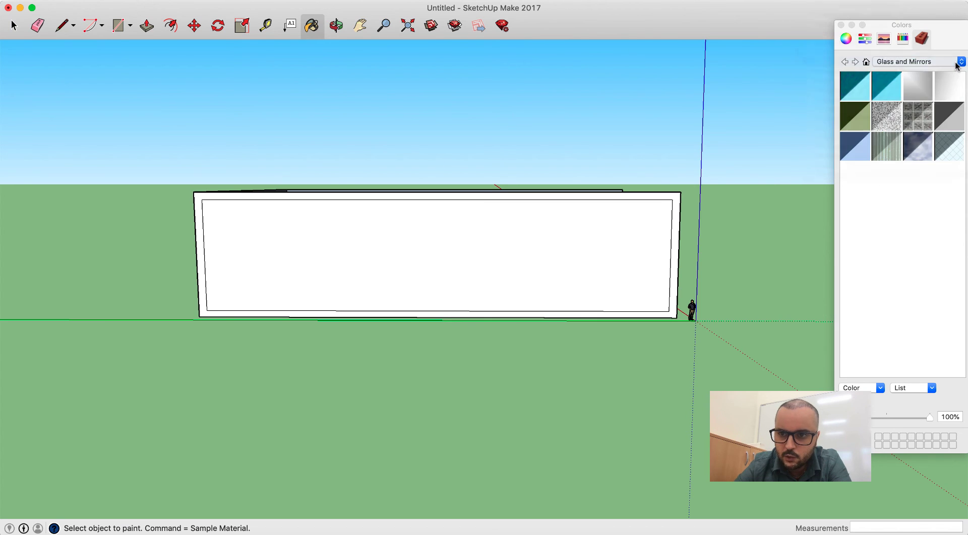
{"action": "left_click", "coordinate": [884, 89]}
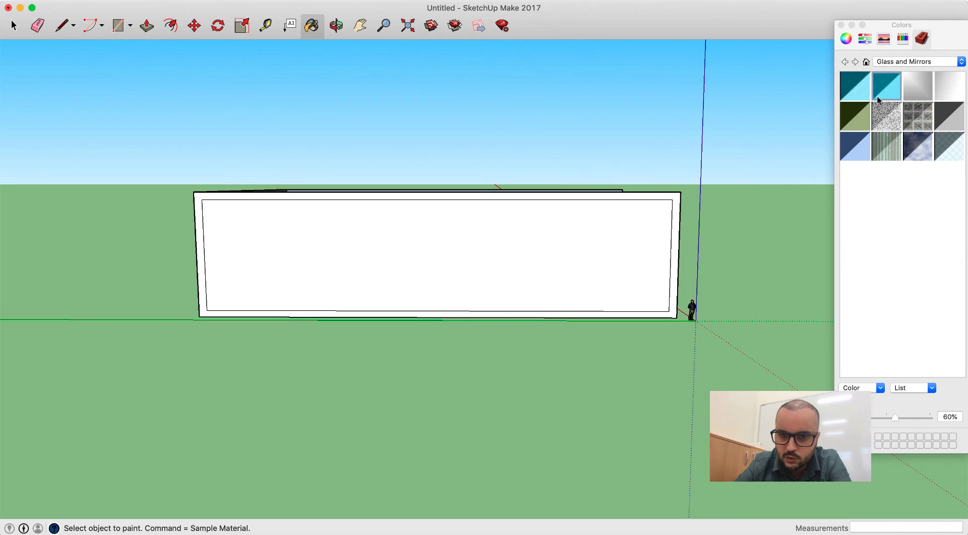
{"action": "left_click", "coordinate": [550, 248]}
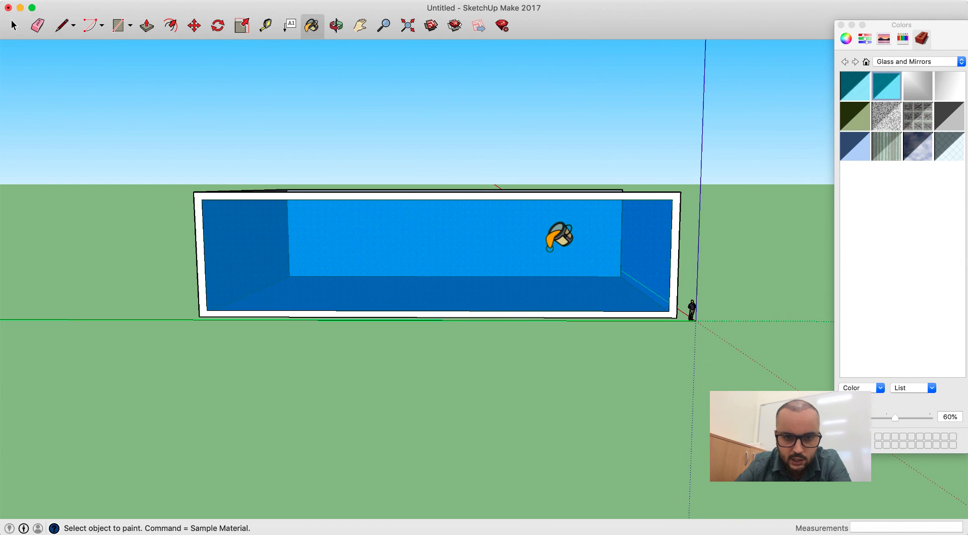
Step: Paint the inner faces of the back wall and the side wall opposite the glass with the orange-brown brick from Brick, Cladding and Siding
{"action": "left_click", "coordinate": [336, 25]}
{"action": "left_click_drag", "start_coordinate": [652, 215], "coordinate": [609, 327]}
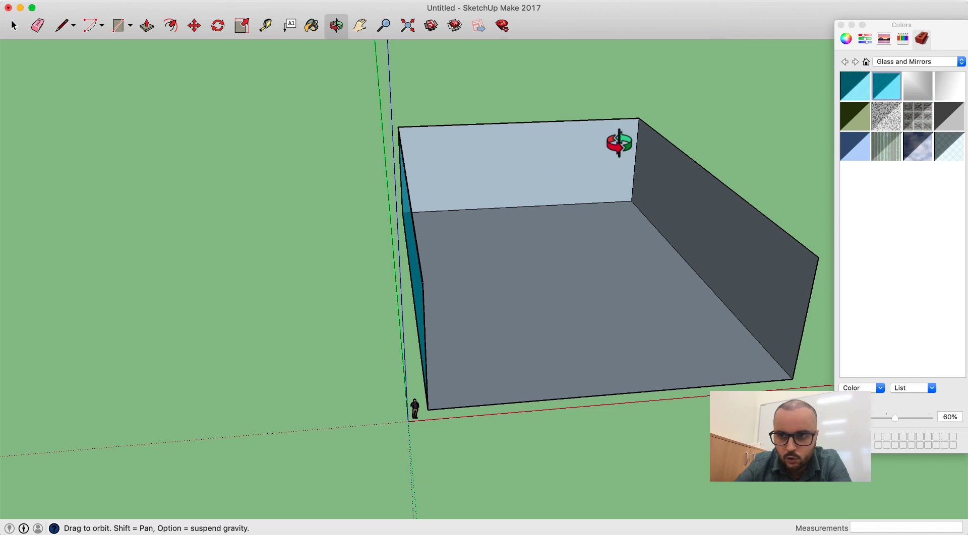
{"action": "left_click", "coordinate": [931, 62]}
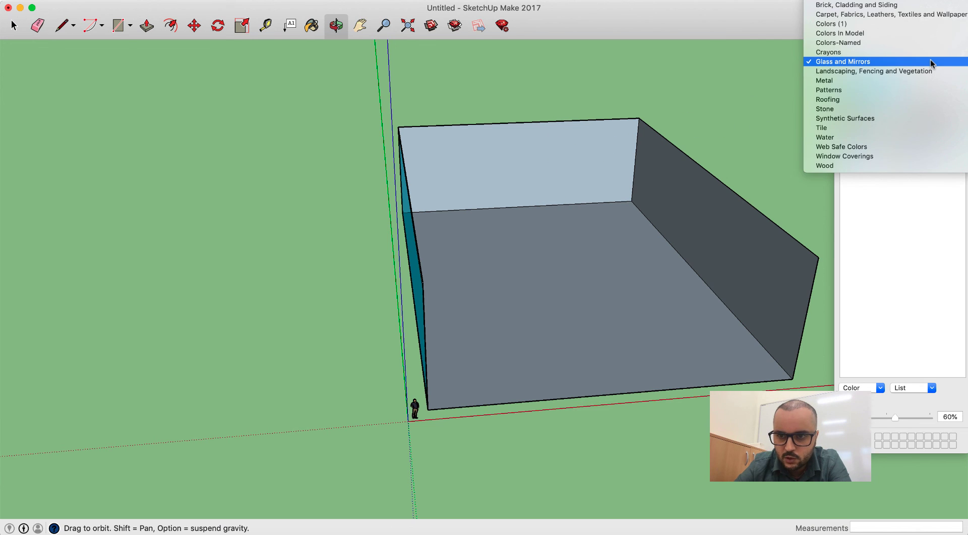
{"action": "left_click", "coordinate": [919, 6]}
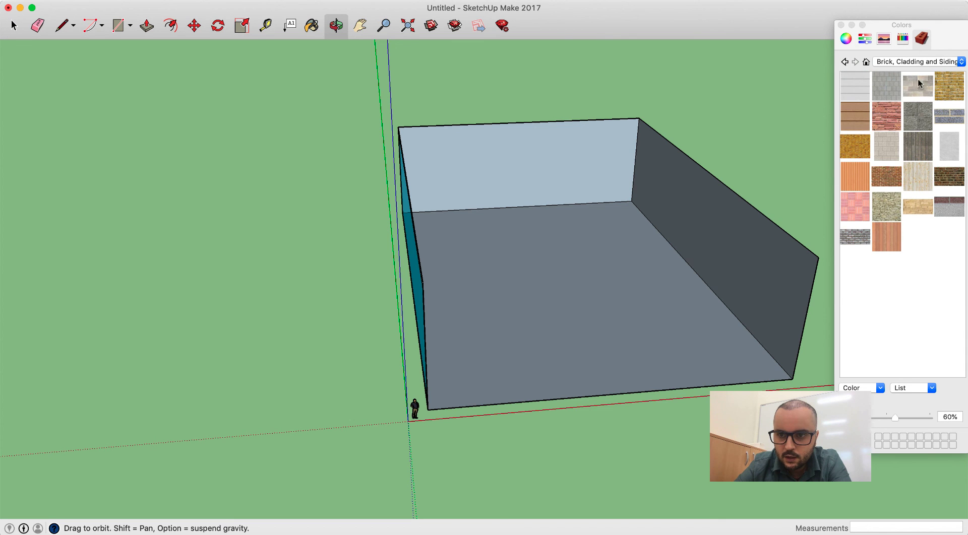
{"action": "left_click", "coordinate": [885, 177]}
{"action": "left_click", "coordinate": [594, 177]}
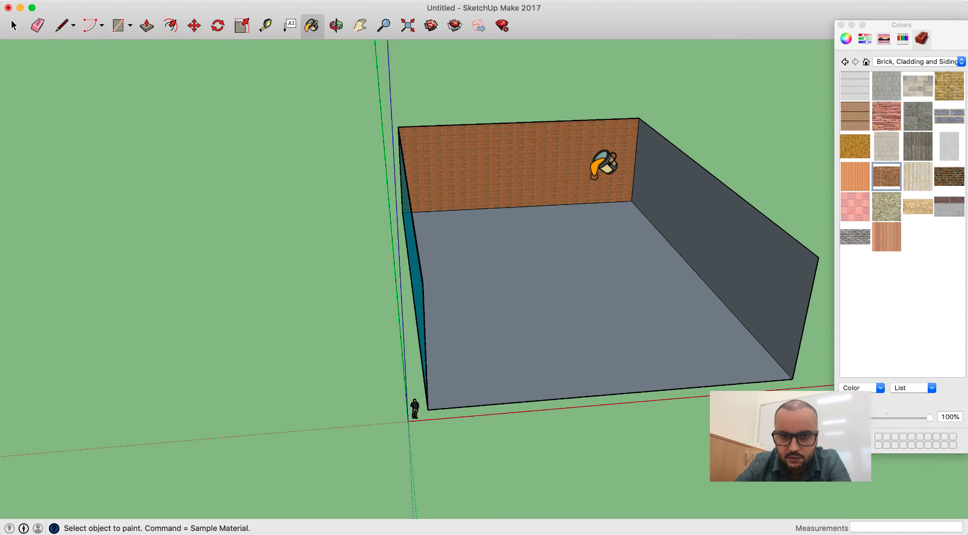
{"action": "left_click", "coordinate": [715, 231]}
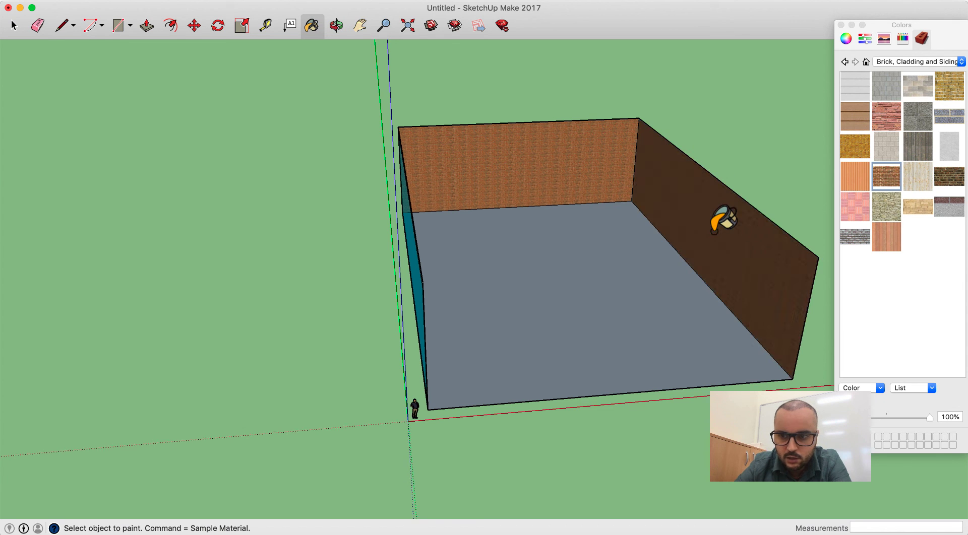
Step: Paint the building's floor with a grey stone material from the Stone collection
{"action": "left_click", "coordinate": [959, 65]}
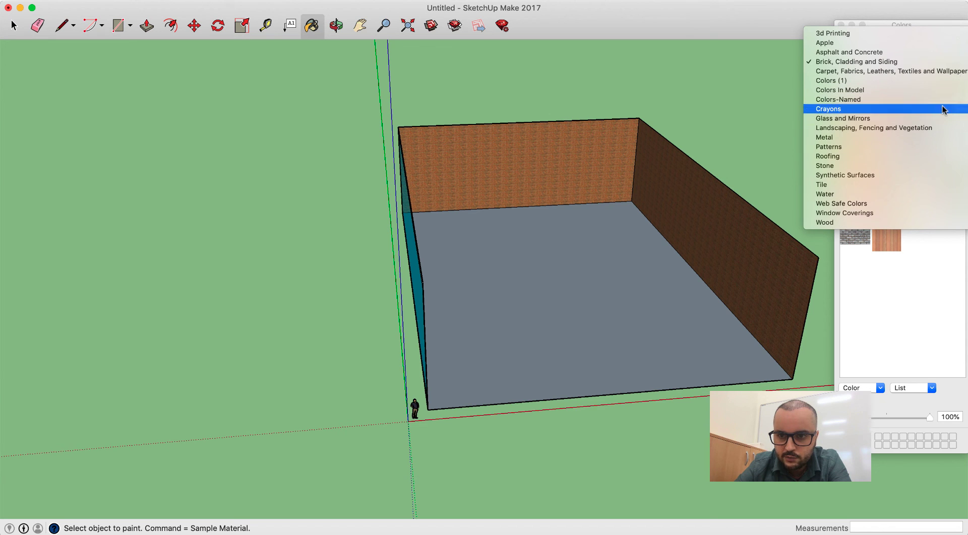
{"action": "left_click", "coordinate": [938, 167]}
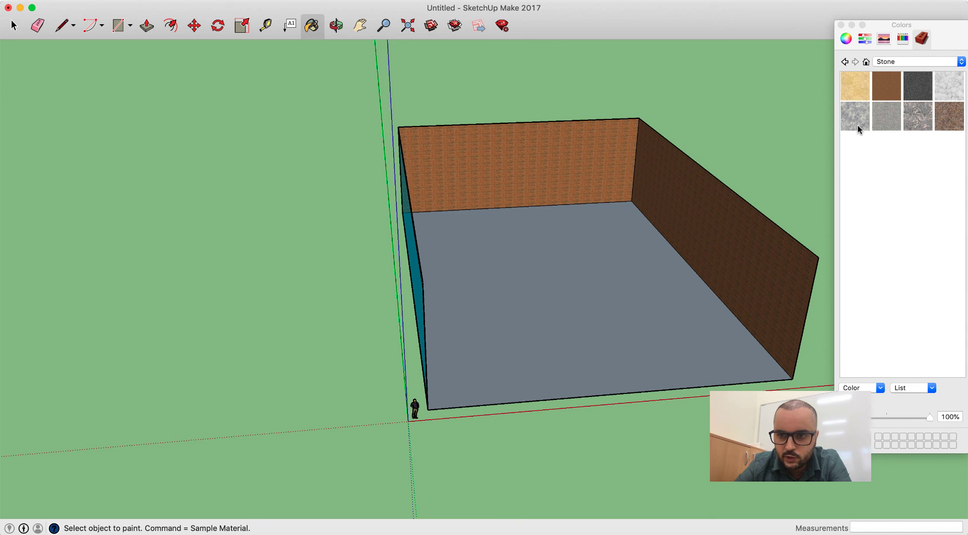
{"action": "left_click", "coordinate": [601, 276]}
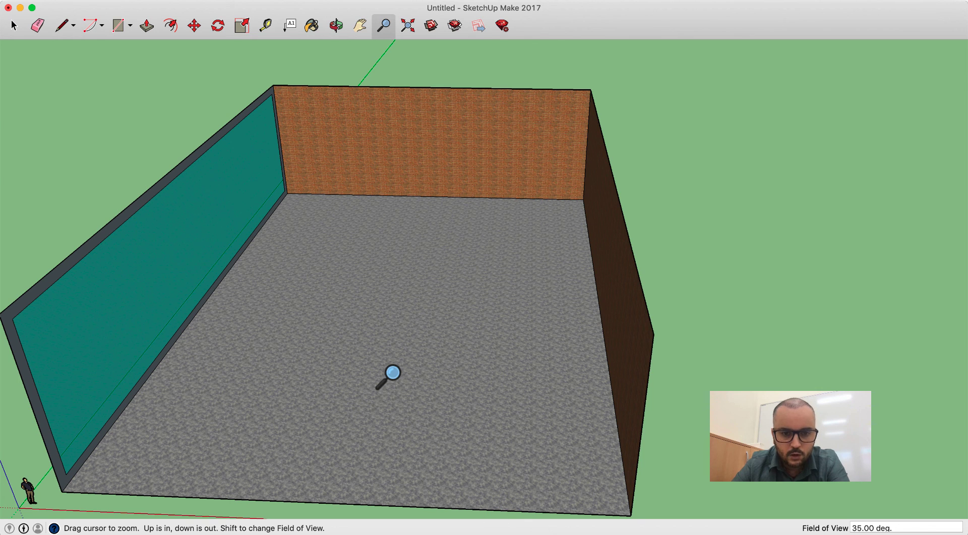
Step: Examine the painted glass, brick and stone surfaces of the building from a low angle and from above
{"action": "left_click", "coordinate": [336, 26]}
{"action": "left_click_drag", "start_coordinate": [244, 296], "coordinate": [404, 232]}
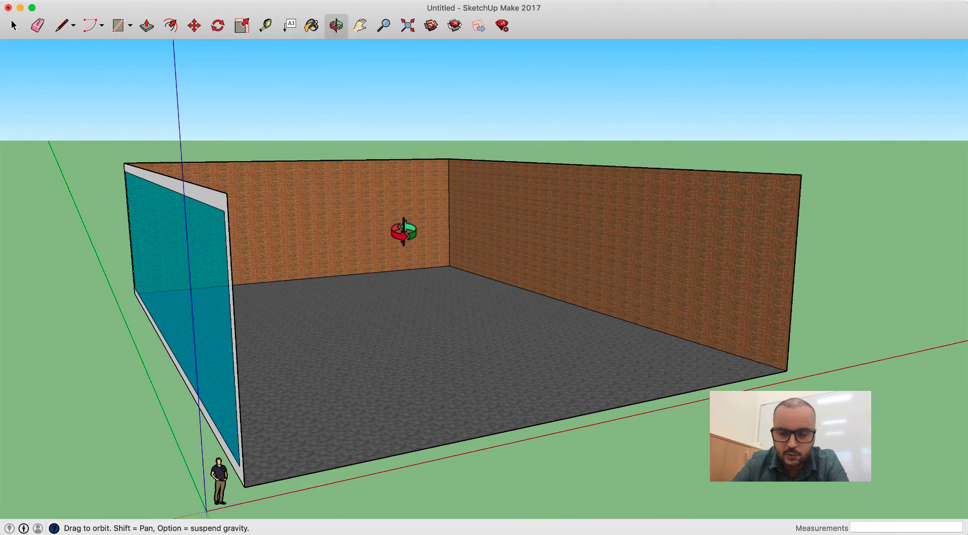
{"action": "left_click_drag", "start_coordinate": [279, 329], "coordinate": [119, 393]}
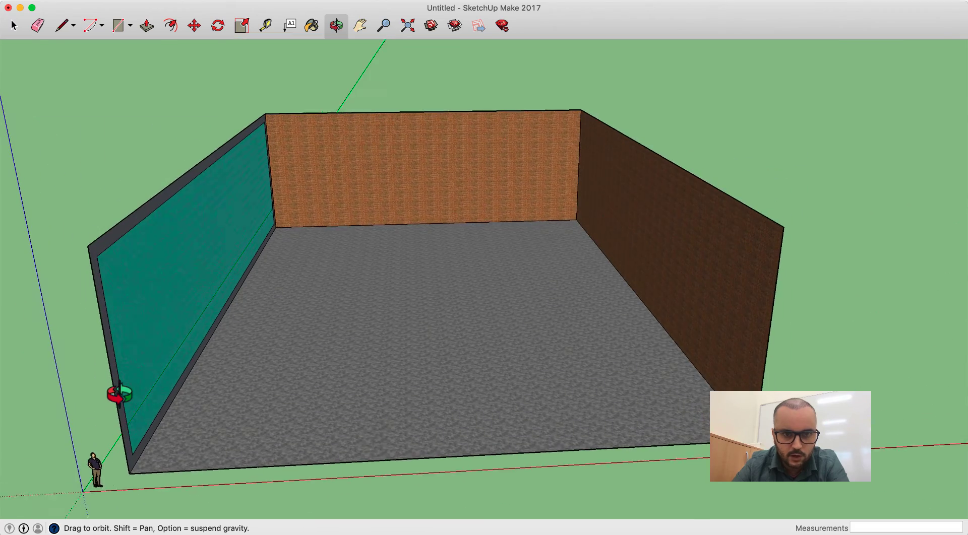
{"action": "left_click", "coordinate": [384, 26]}
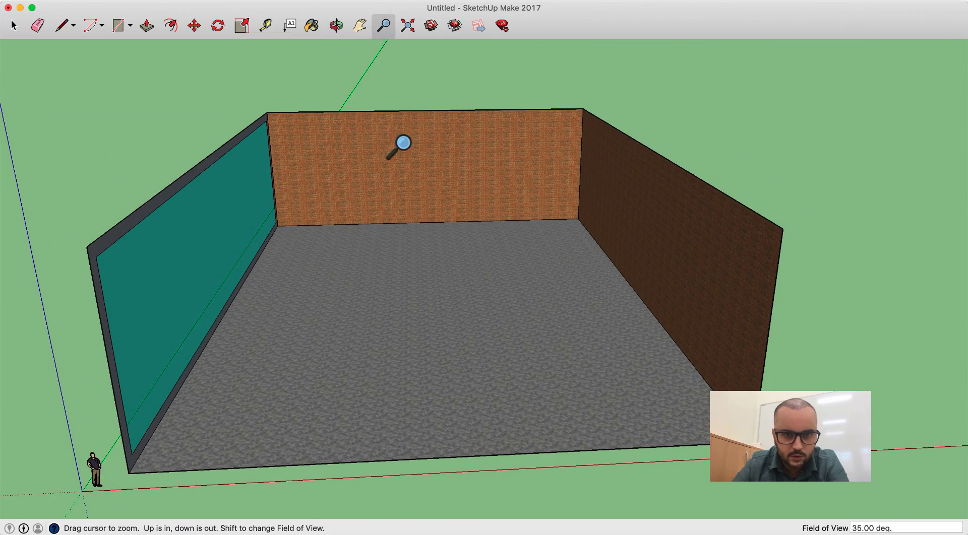